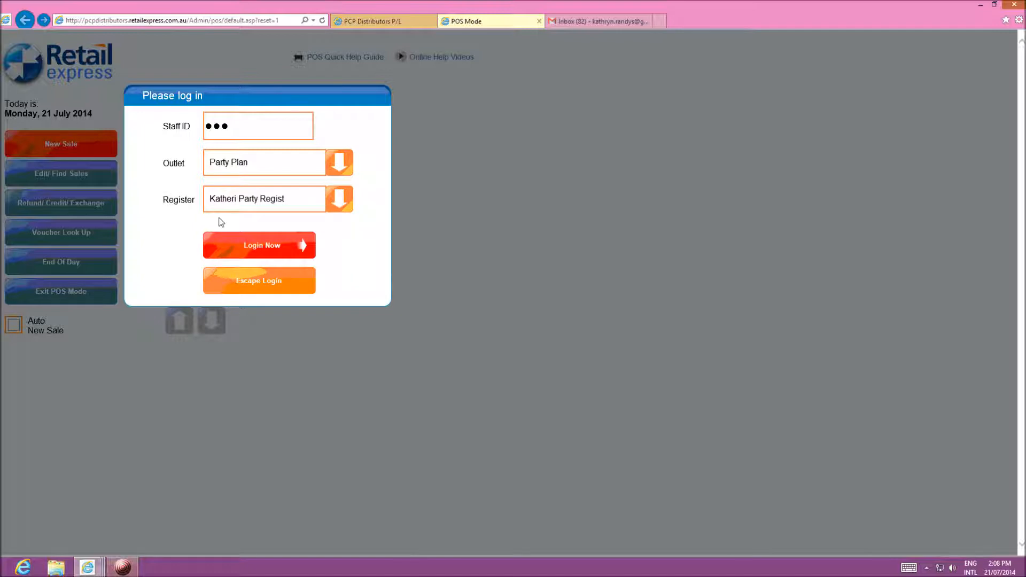
Log in to the Party Plan outlet's party-plan register with the staff ID
{"action": "left_click", "coordinate": [244, 249]}
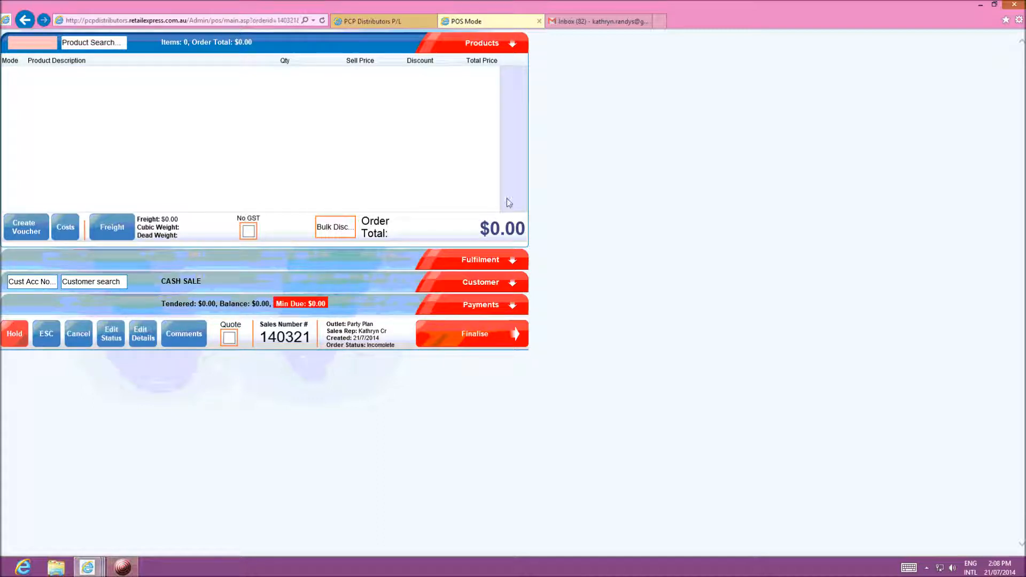
Replace the cash sale on sale 140321 with a new customer and bring up Find Customer
{"action": "left_click", "coordinate": [483, 285]}
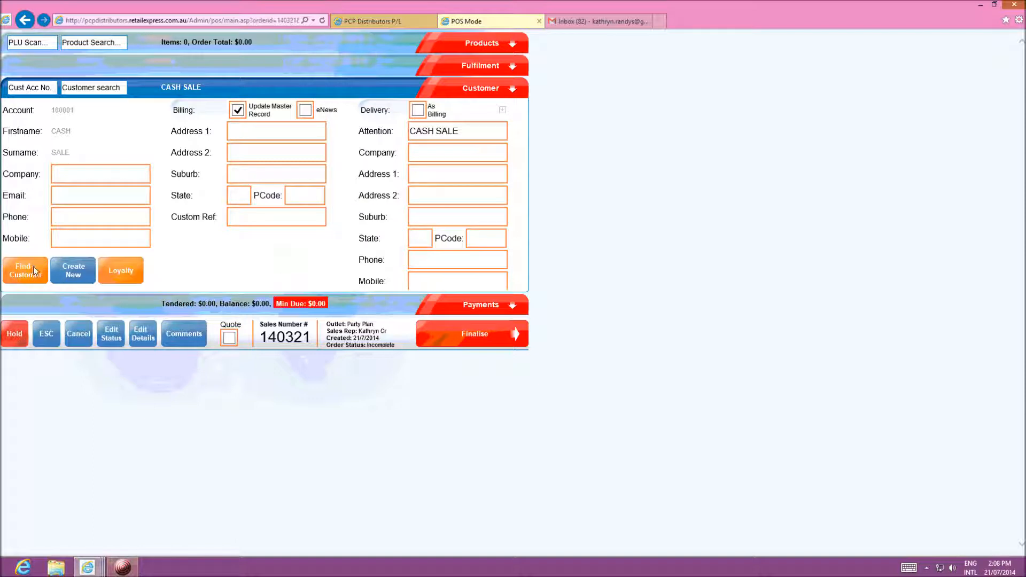
{"action": "left_click", "coordinate": [74, 276]}
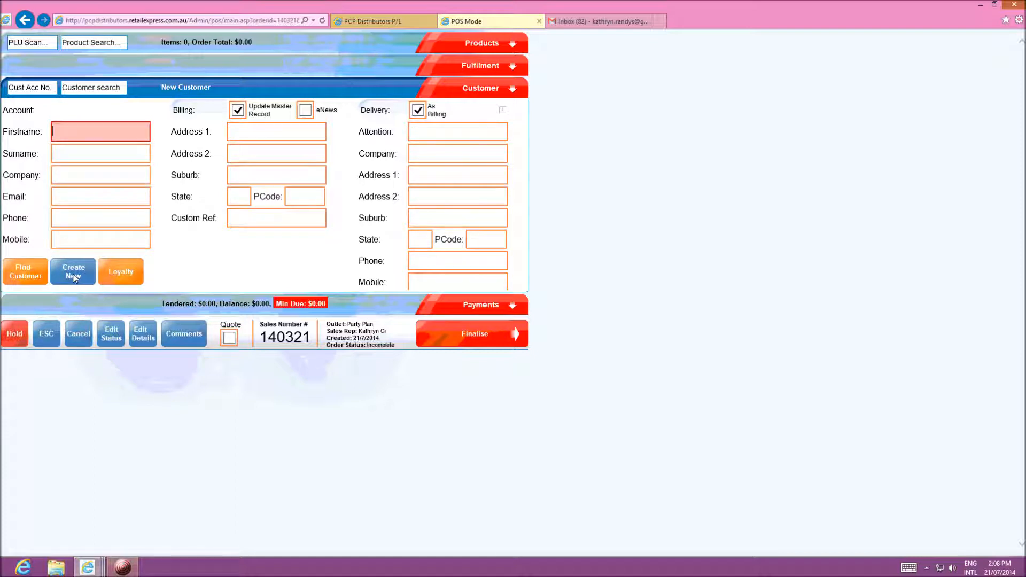
{"action": "left_click", "coordinate": [25, 273]}
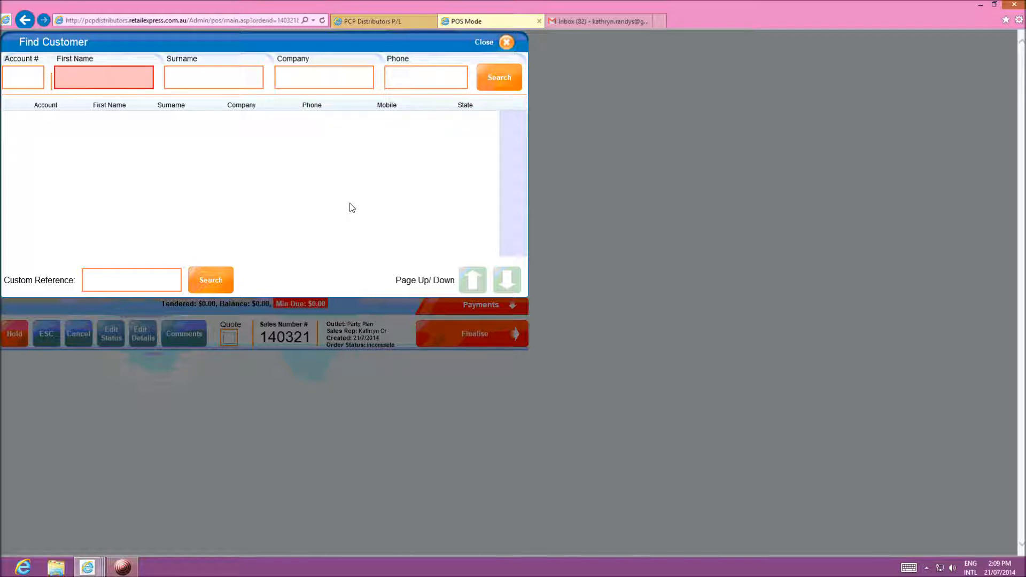
Close Find Customer without searching and return to the blank new-customer form's name fields
{"action": "left_click", "coordinate": [505, 43]}
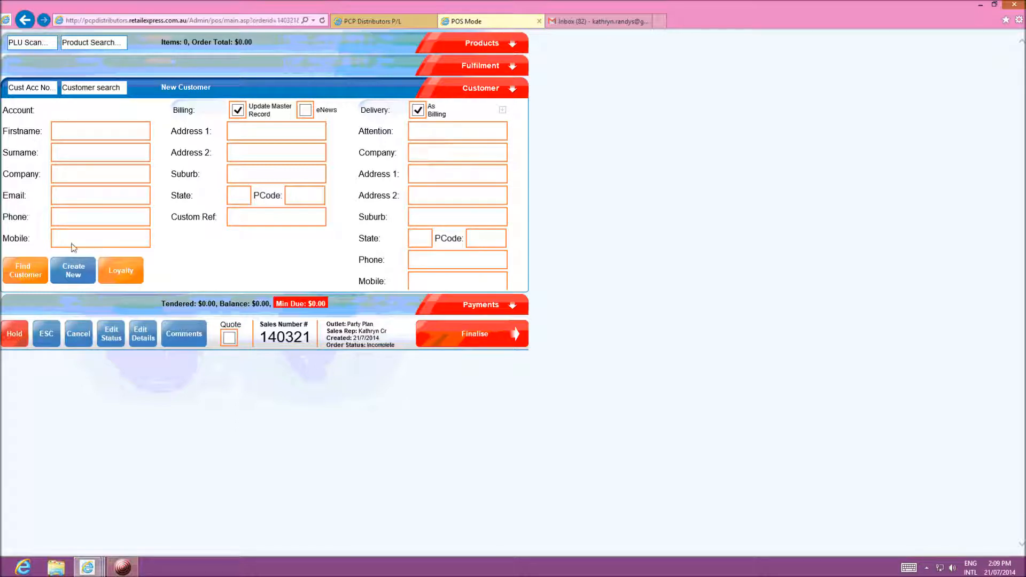
{"action": "left_click", "coordinate": [60, 177]}
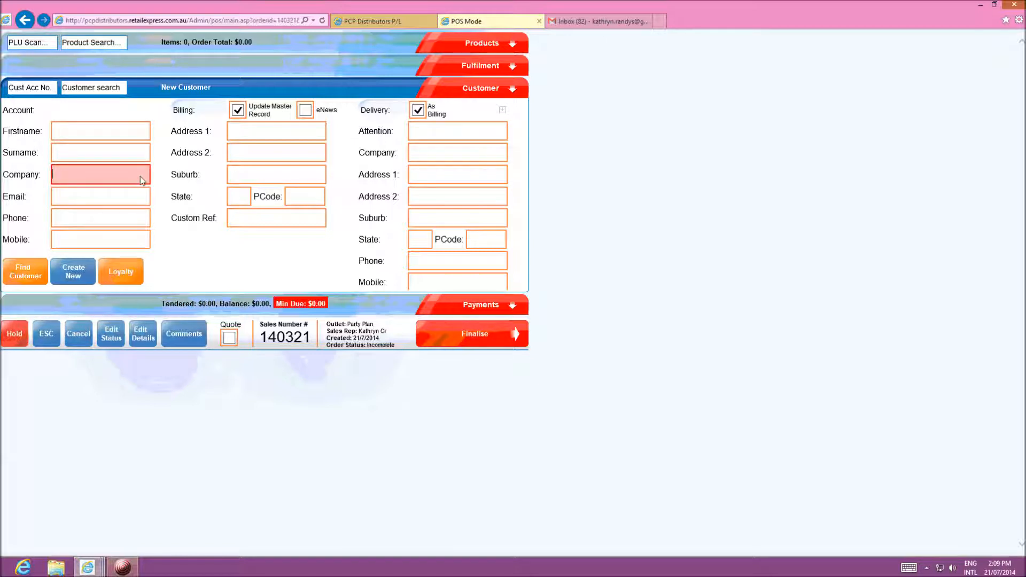
{"action": "left_click", "coordinate": [71, 134]}
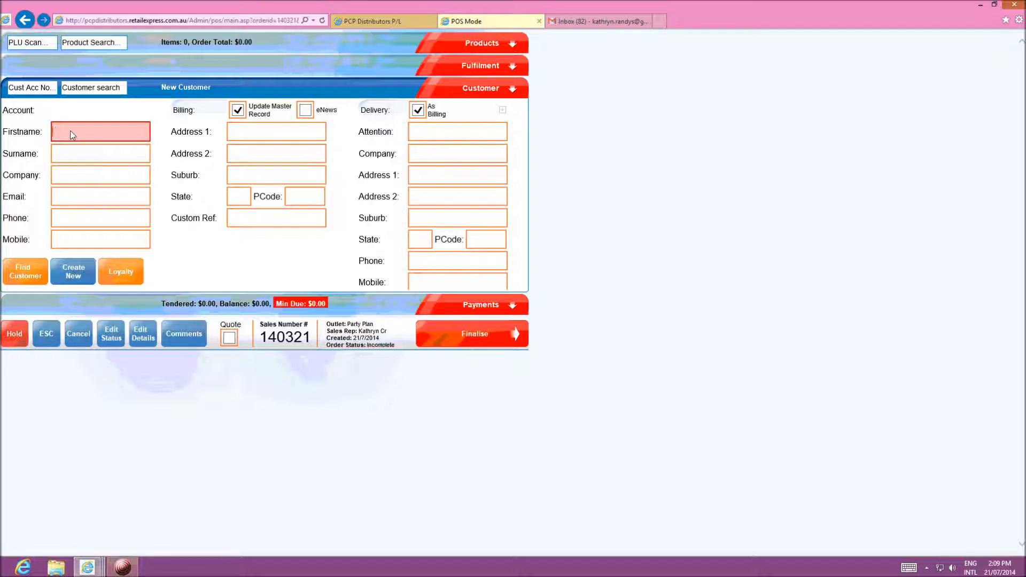
Enter the new customer's first name, surname and company name
{"action": "type", "text": "Fred"}
{"action": "left_click", "coordinate": [75, 153]}
{"action": "type", "text": "Blo"}
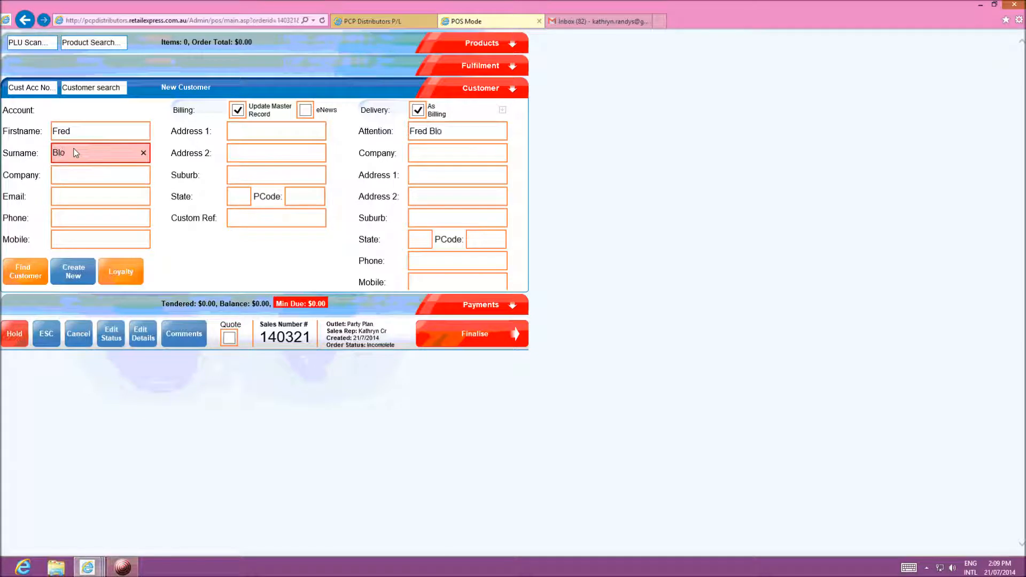
{"action": "type", "text": "g"}
{"action": "left_click", "coordinate": [80, 180]}
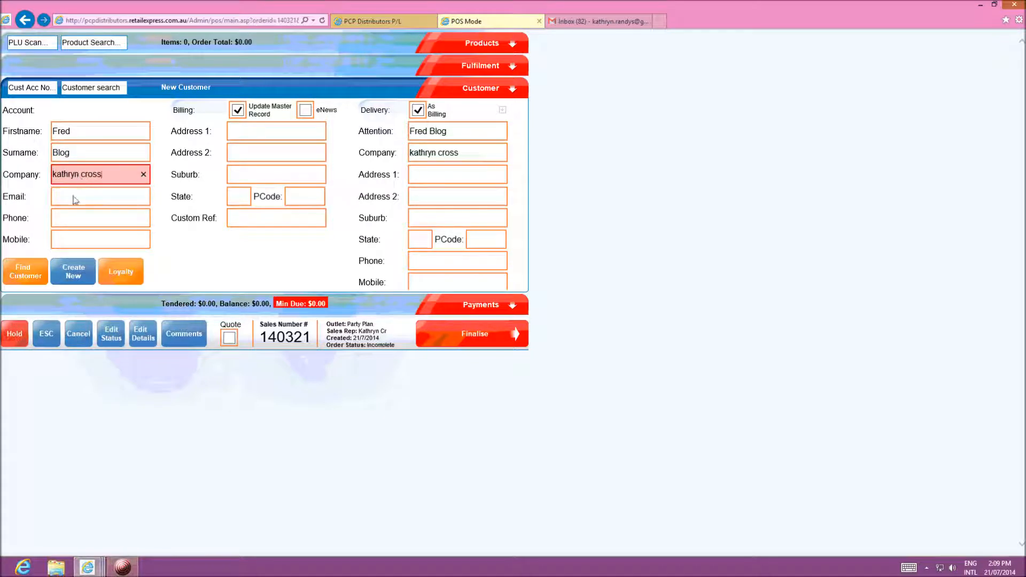
Fill in the customer's e-mail address, phone number and mobile number
{"action": "left_click", "coordinate": [74, 201]}
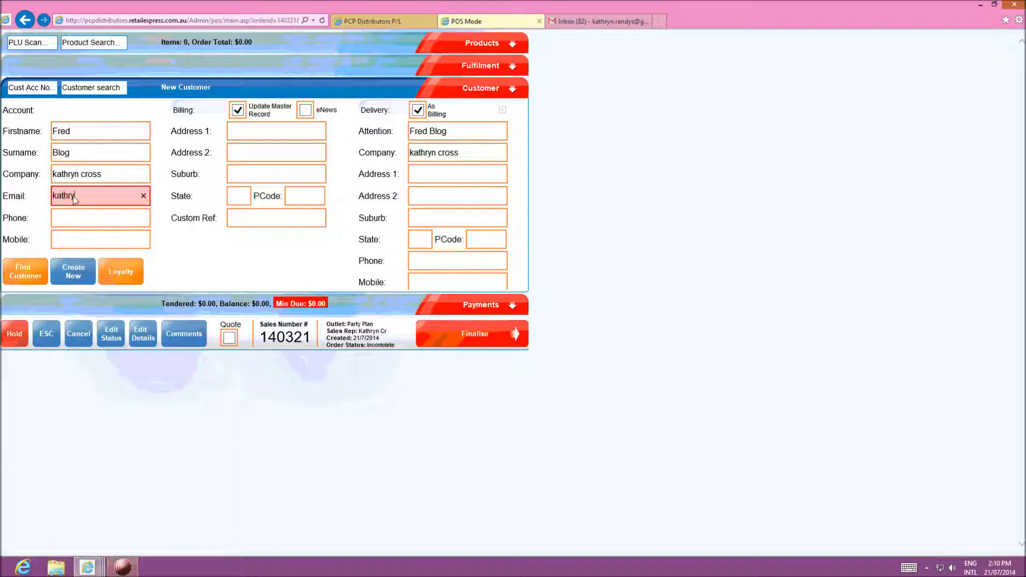
{"action": "left_click", "coordinate": [79, 223]}
{"action": "type", "text": "43902399"}
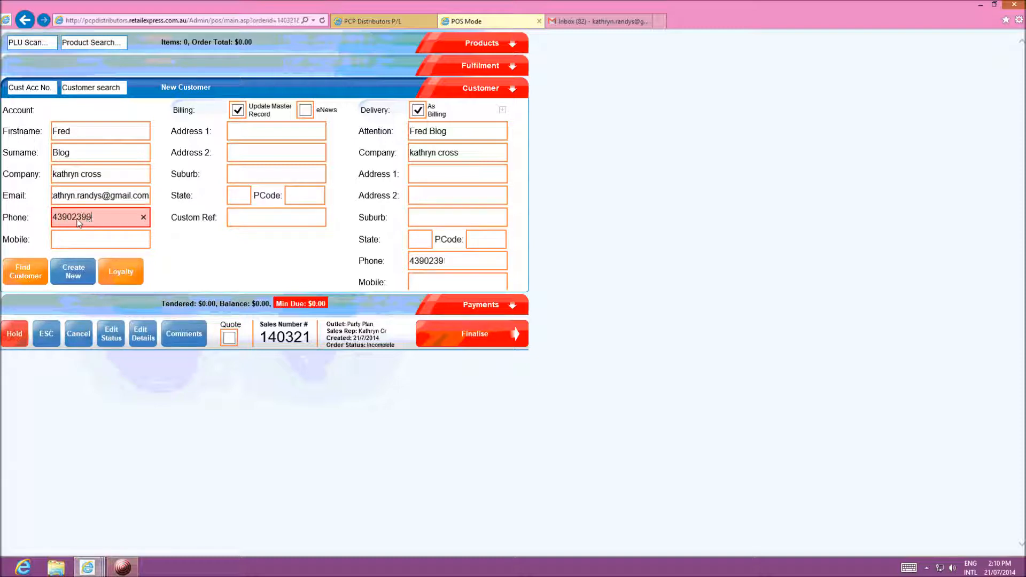
{"action": "left_click", "coordinate": [74, 238]}
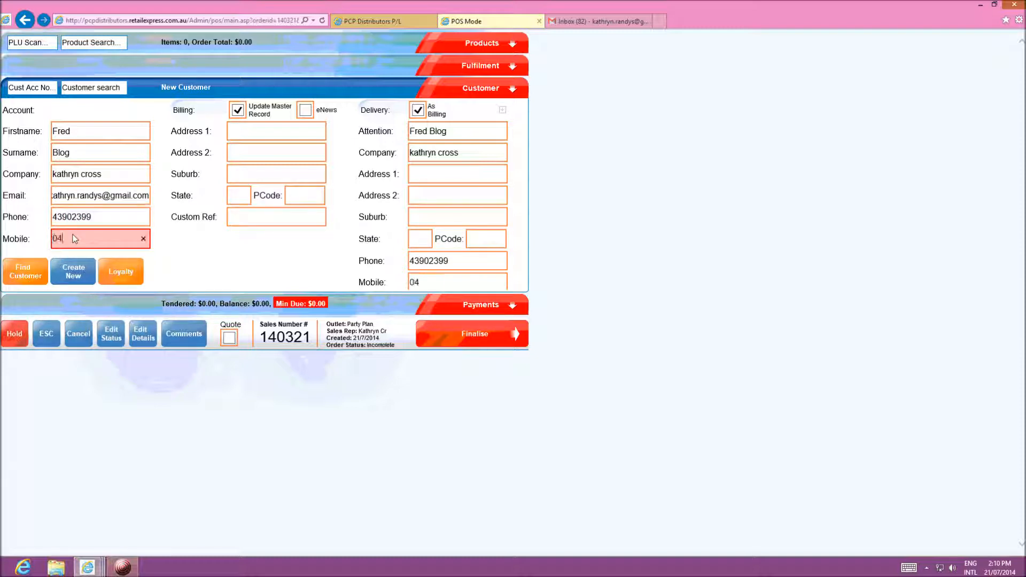
Enter the customer's billing street address, suburb, state and postcode, then go to Custom Ref
{"action": "left_click", "coordinate": [241, 136]}
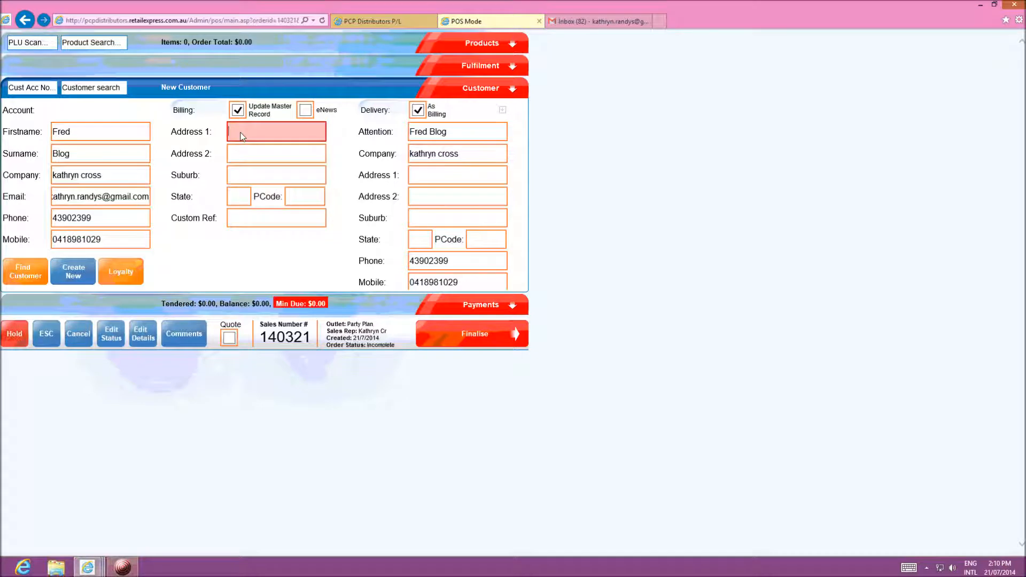
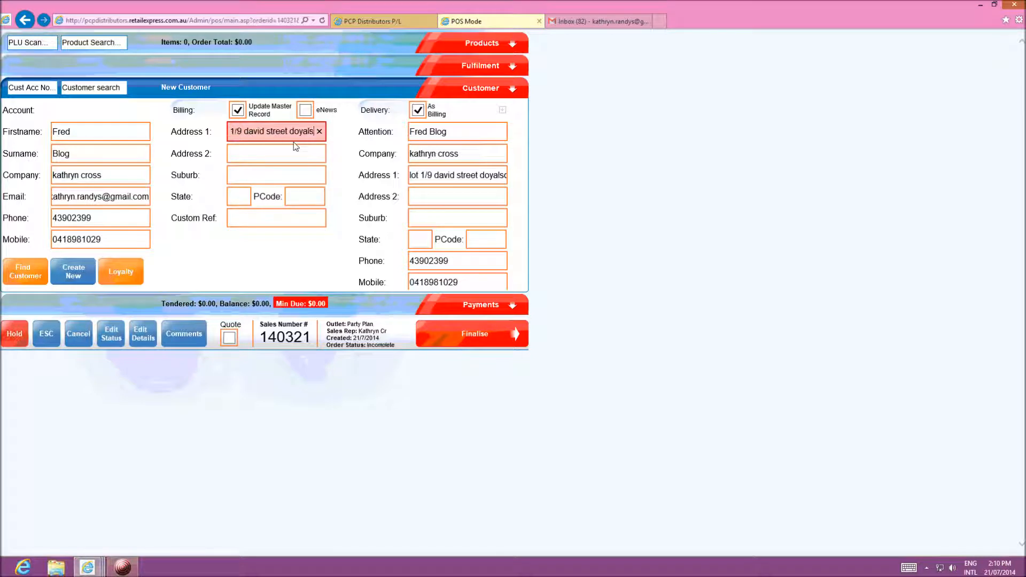
{"action": "left_click", "coordinate": [262, 176]}
{"action": "type", "text": "doy"}
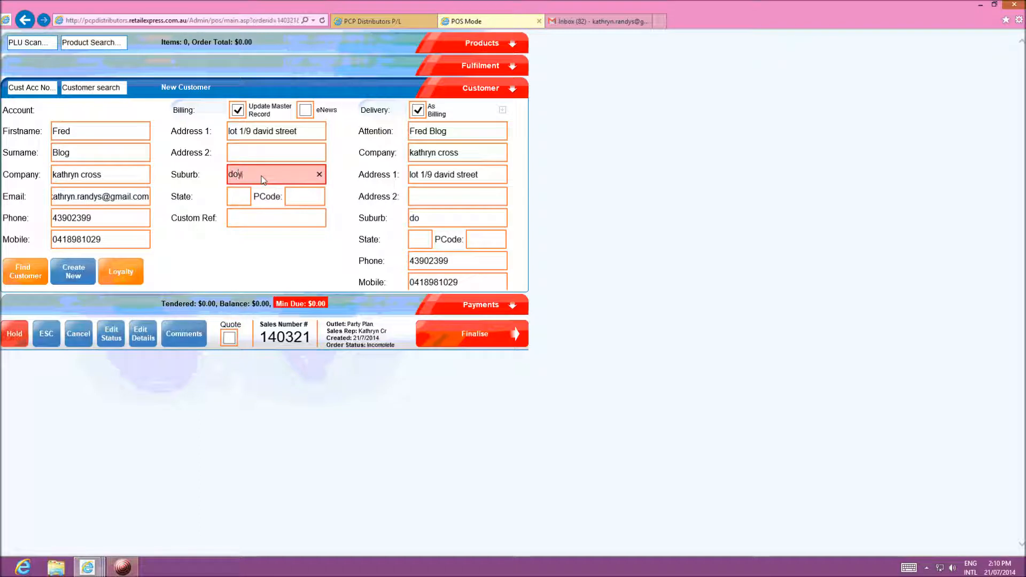
{"action": "type", "text": "alson"}
{"action": "left_click", "coordinate": [237, 198]}
{"action": "type", "text": "NSW"}
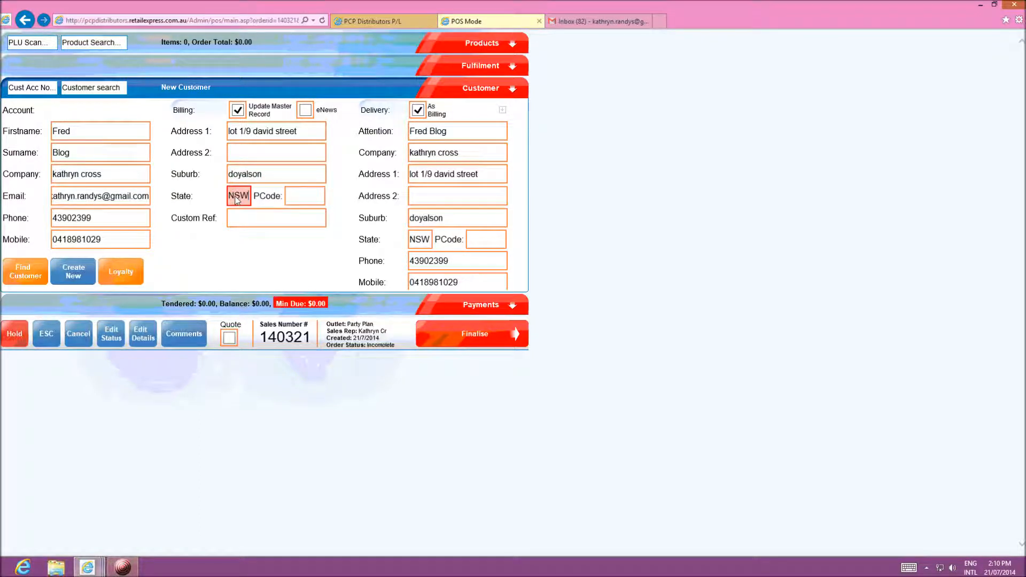
{"action": "left_click", "coordinate": [298, 195]}
{"action": "type", "text": "2262"}
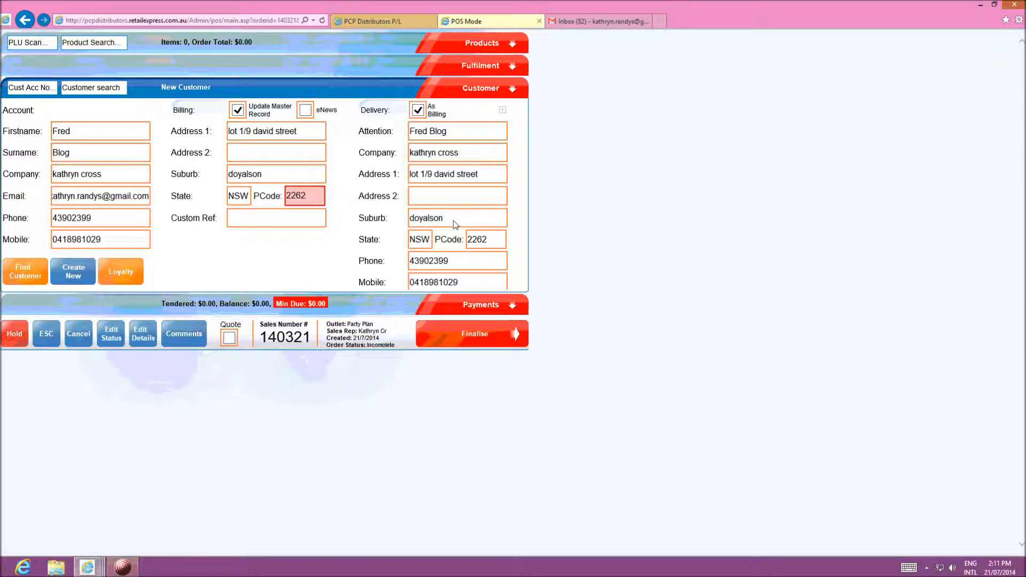
{"action": "left_click", "coordinate": [242, 220]}
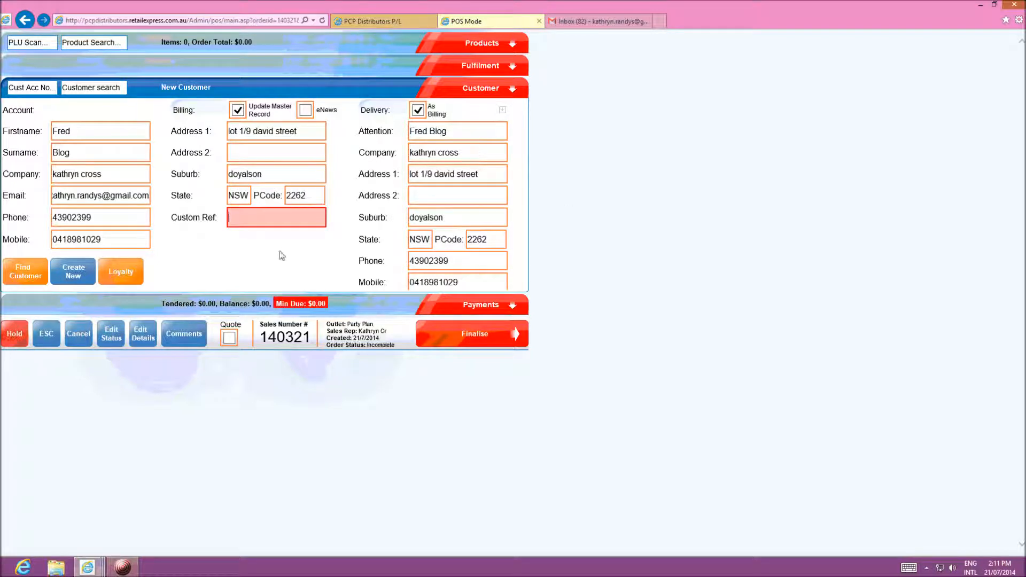
Tick eNews for the new customer and return to the sale's empty product list
{"action": "left_click", "coordinate": [305, 112]}
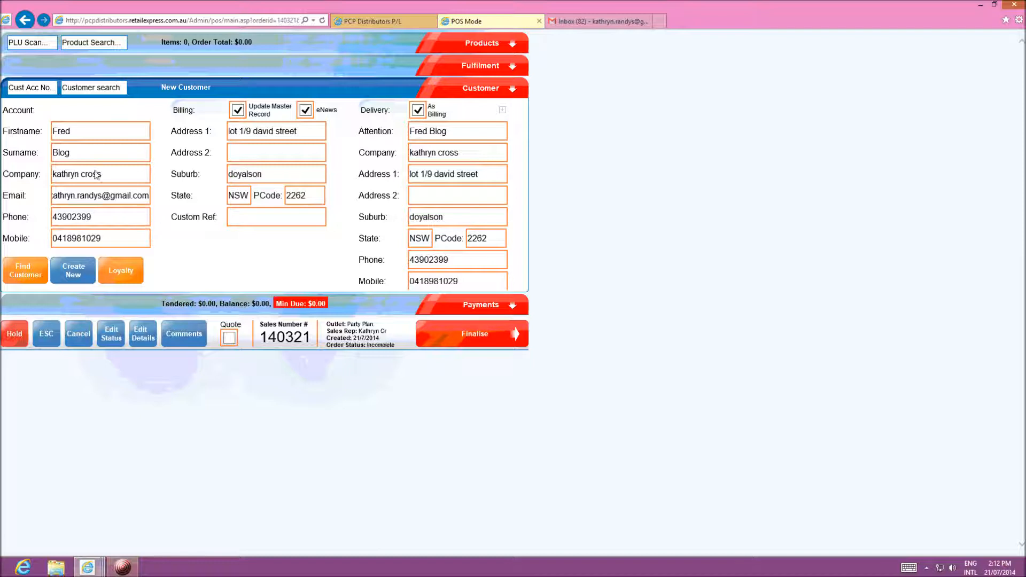
{"action": "left_click", "coordinate": [486, 46]}
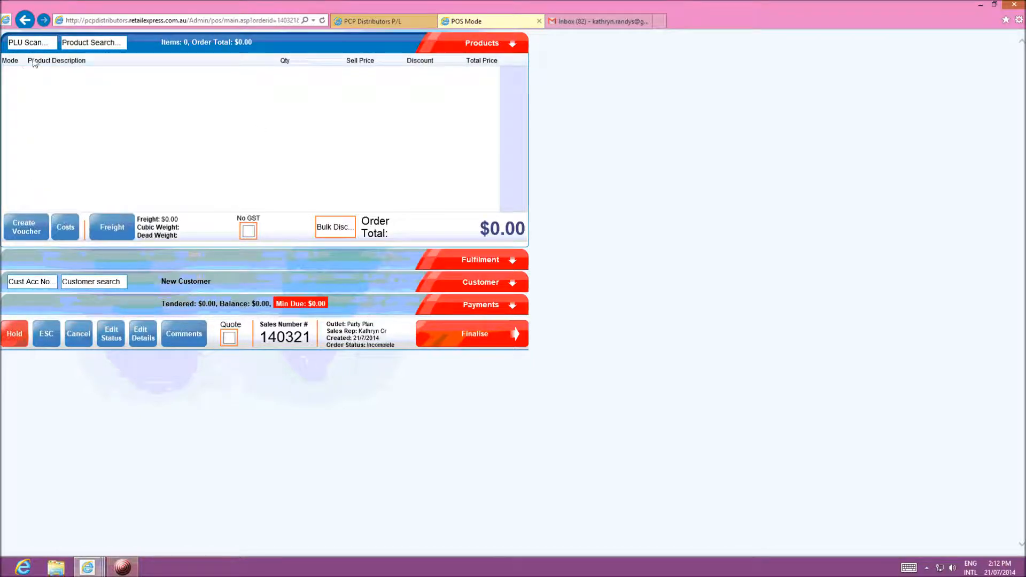
Add product 130913, Advanced Waterproof Jackrabbit at $149.95, then search for 'avanced waterproof'
{"action": "left_click", "coordinate": [19, 47]}
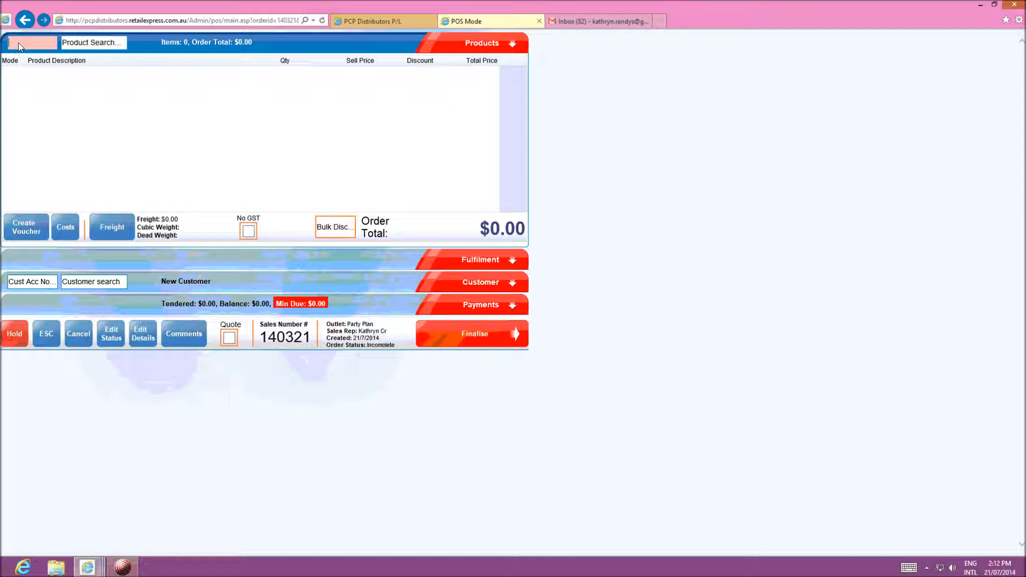
{"action": "type", "text": "130913"}
{"action": "key", "text": "Return"}
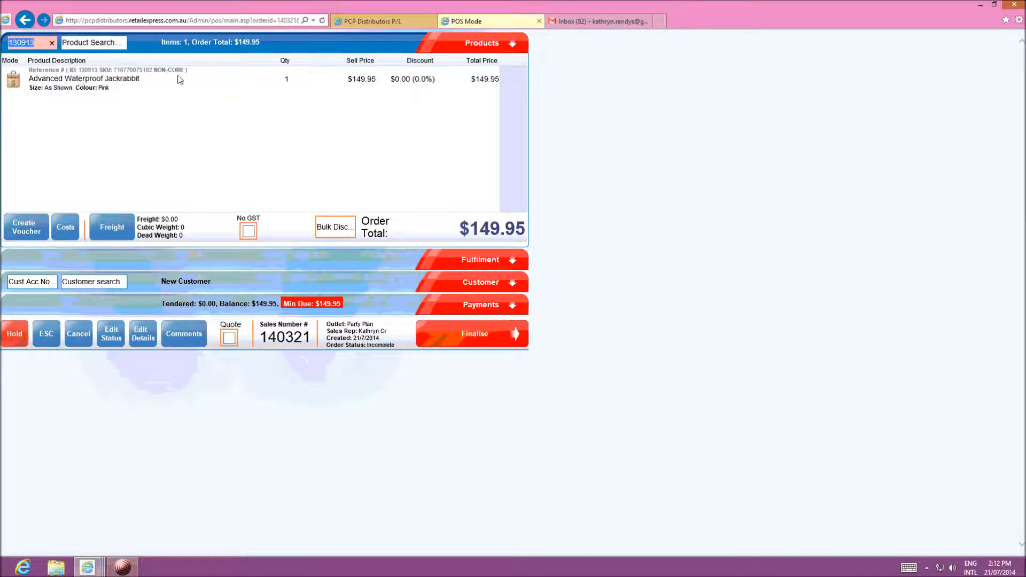
{"action": "left_click", "coordinate": [86, 46]}
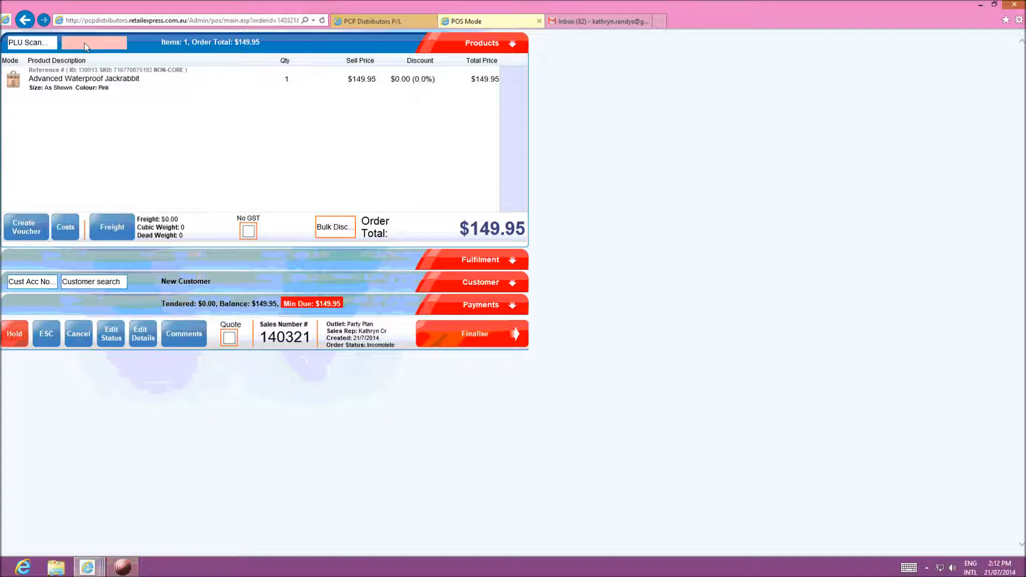
{"action": "type", "text": "a"}
{"action": "type", "text": "vanced"}
{"action": "type", "text": " water"}
{"action": "type", "text": "proof"}
Run the 'avanced waterproof' search, dismiss the no-match message and close the search
{"action": "key", "text": "Return"}
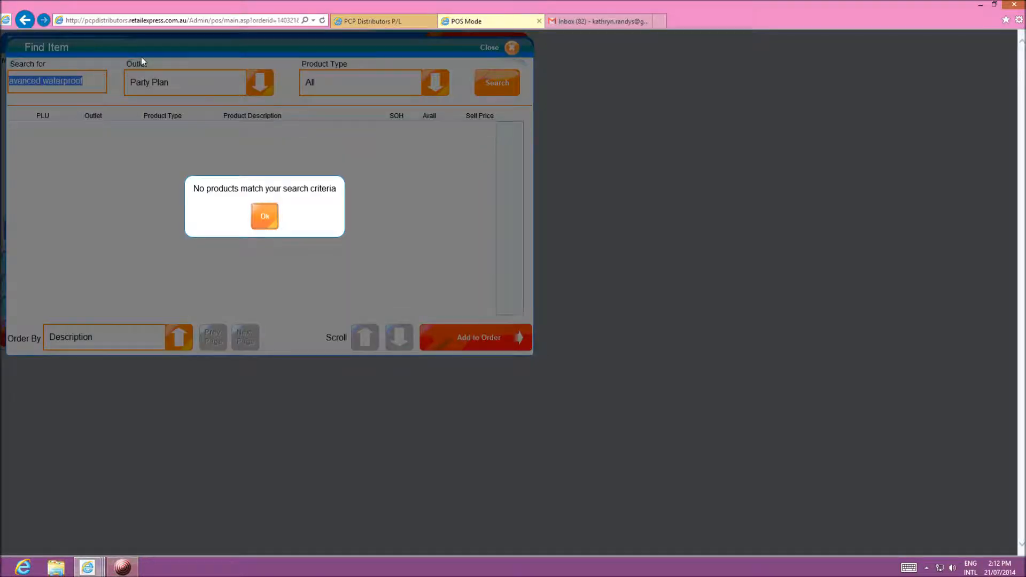
{"action": "left_click", "coordinate": [262, 219]}
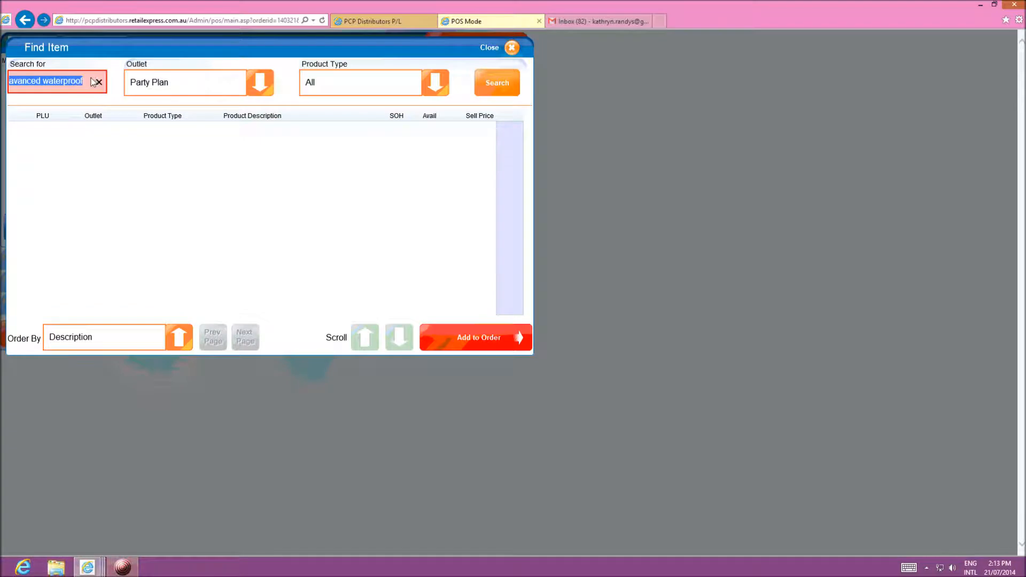
{"action": "left_click", "coordinate": [512, 48]}
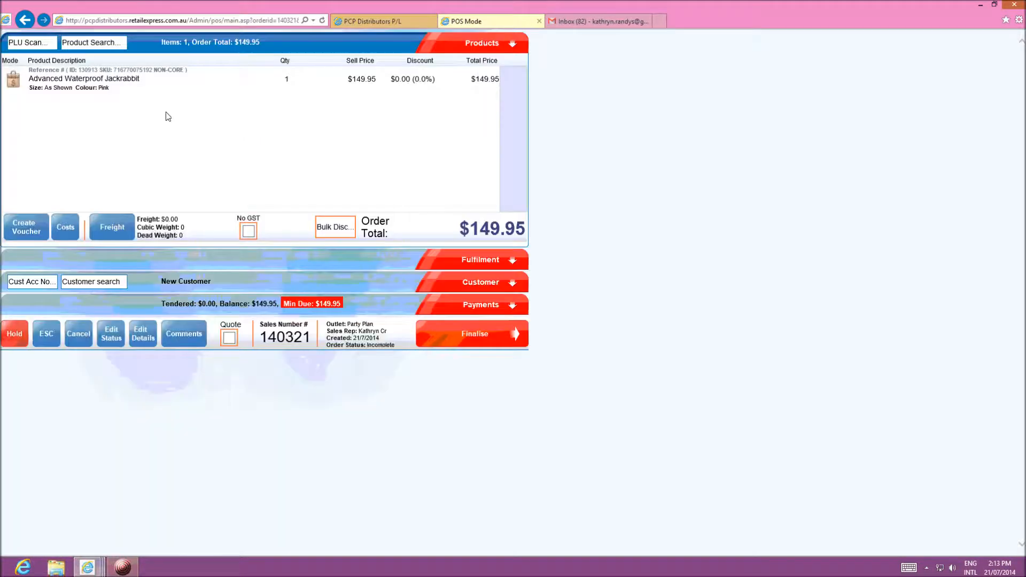
Search 'advanced' and add the Pink Advanced Waterproof Jackrabbit, bringing the total to $299.90
{"action": "left_click", "coordinate": [78, 47]}
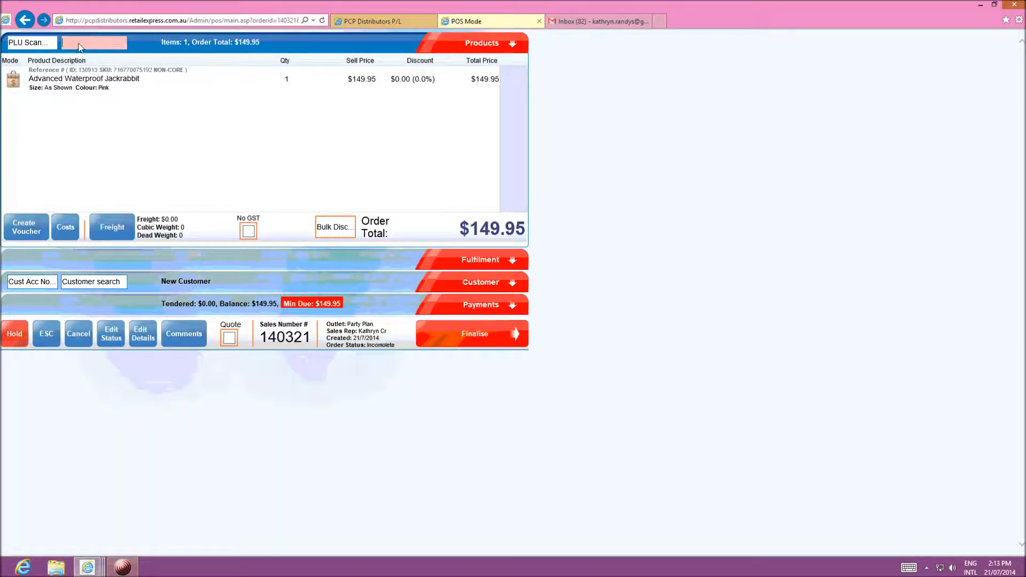
{"action": "type", "text": "advanced"}
{"action": "key", "text": "Return"}
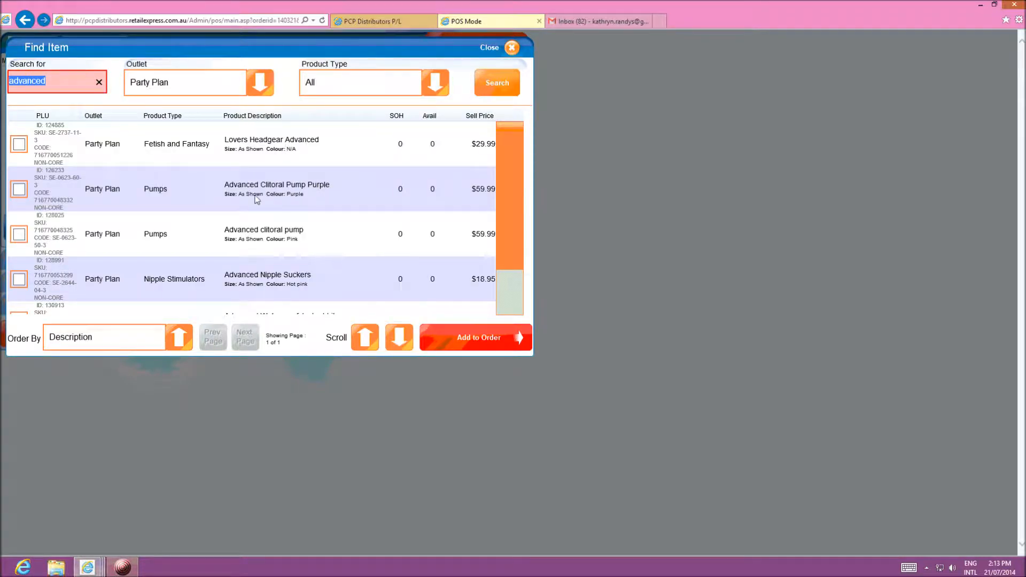
{"action": "left_click_drag", "start_coordinate": [521, 139], "coordinate": [511, 203]}
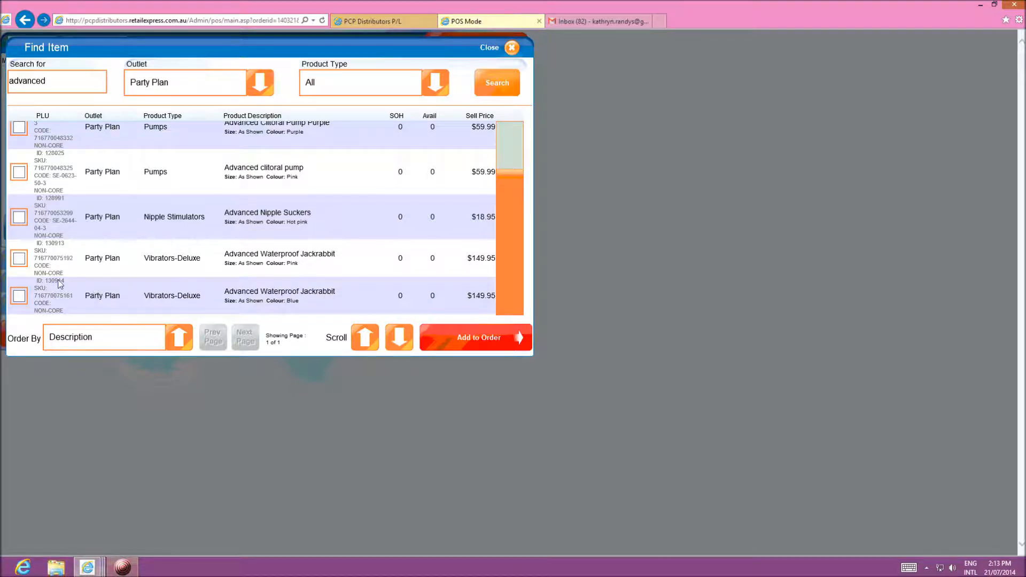
{"action": "left_click", "coordinate": [20, 259]}
{"action": "left_click", "coordinate": [462, 339]}
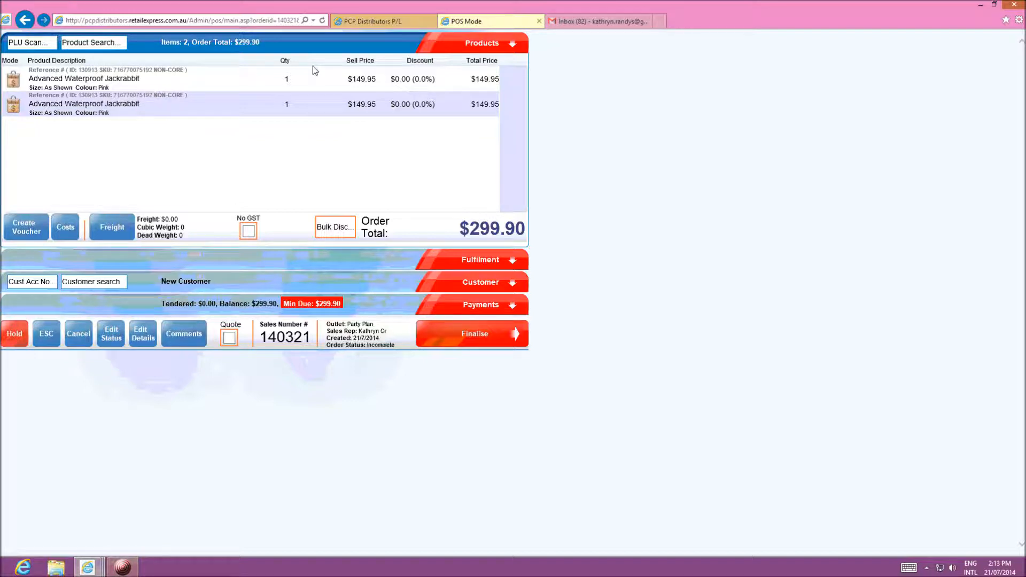
{"action": "left_click", "coordinate": [181, 81]}
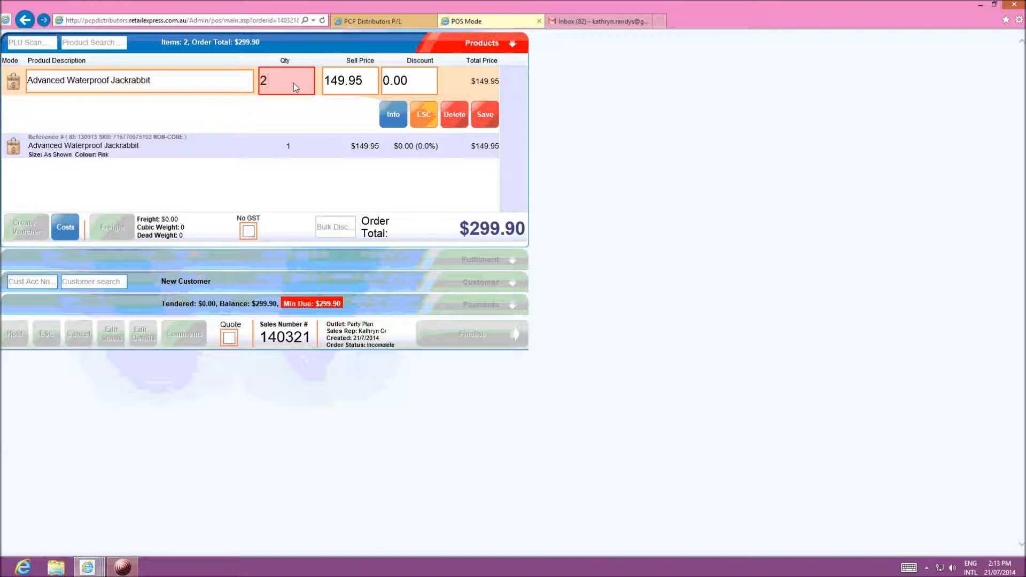
Save quantity 2 on the first Jackrabbit line, making the order $449.85 for 3 items
{"action": "left_click", "coordinate": [485, 114]}
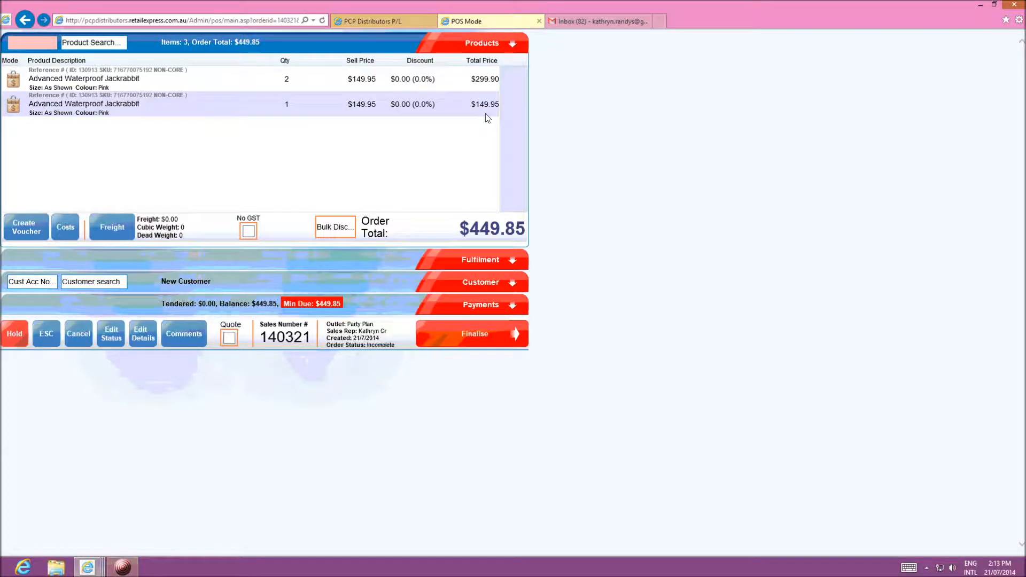
{"action": "left_click", "coordinate": [123, 566]}
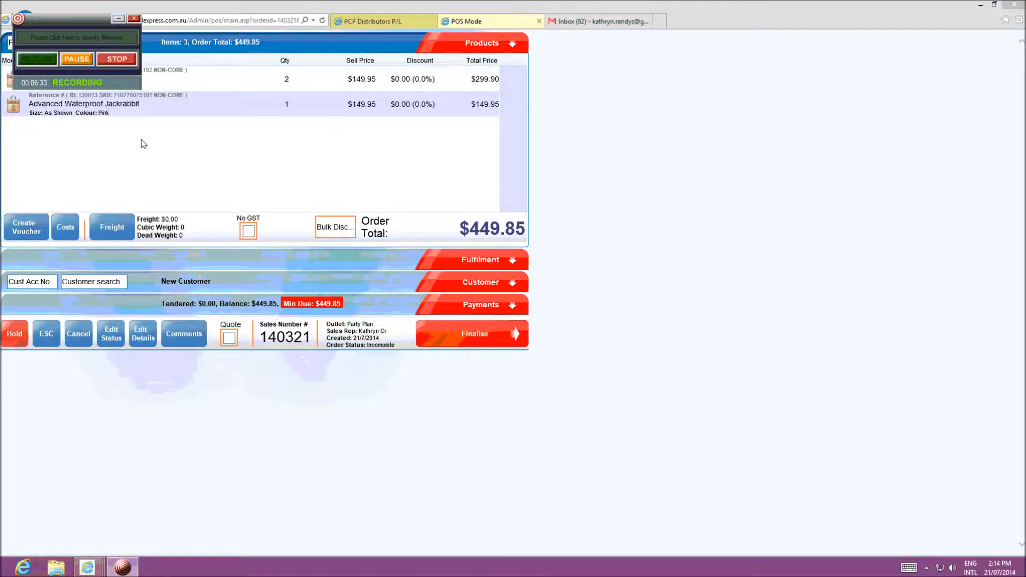
{"action": "left_click", "coordinate": [119, 19]}
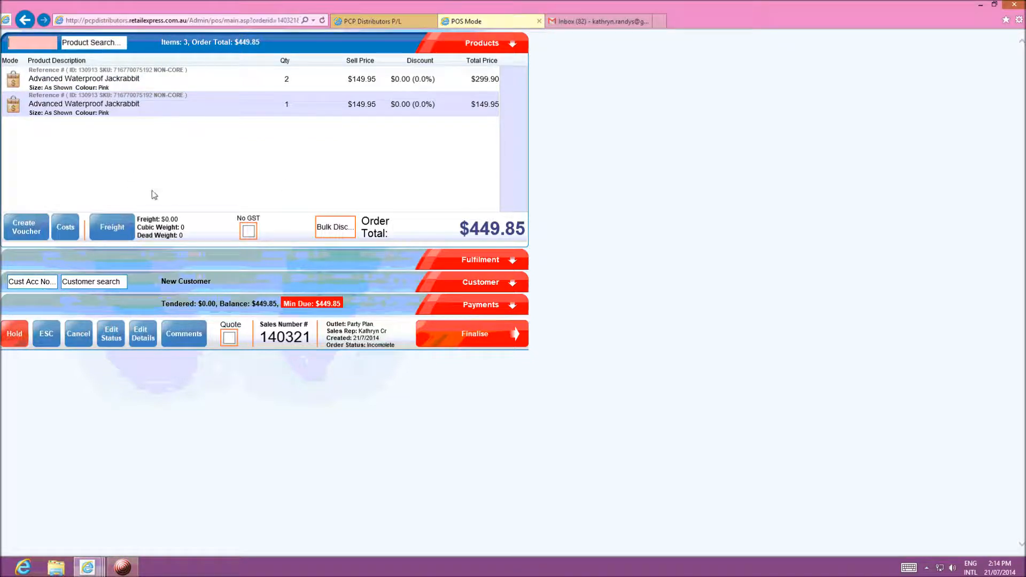
Add $11.00 freight to sale 140321, raising the total to $460.85
{"action": "left_click", "coordinate": [113, 227]}
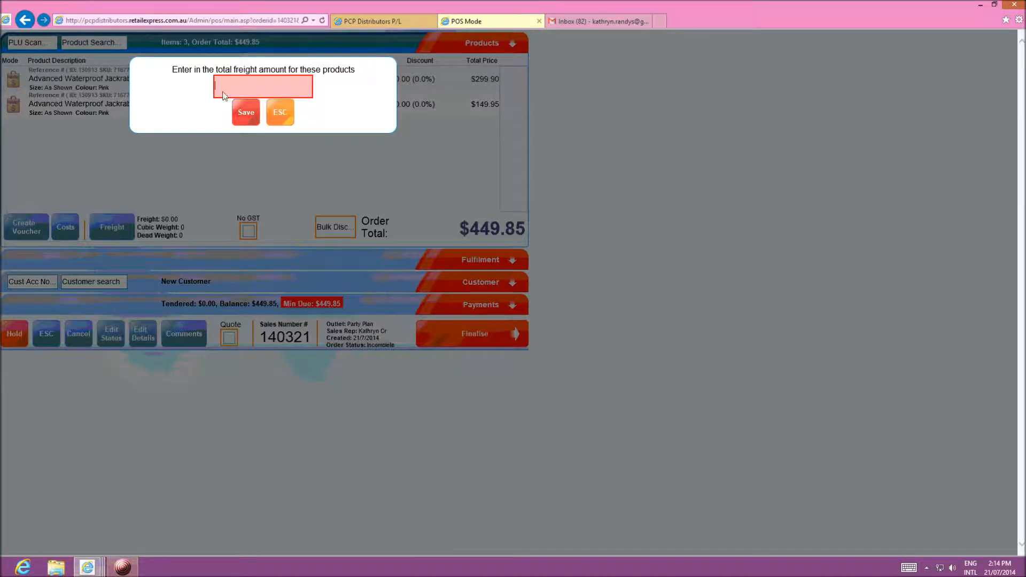
{"action": "type", "text": "11"}
{"action": "left_click", "coordinate": [246, 111]}
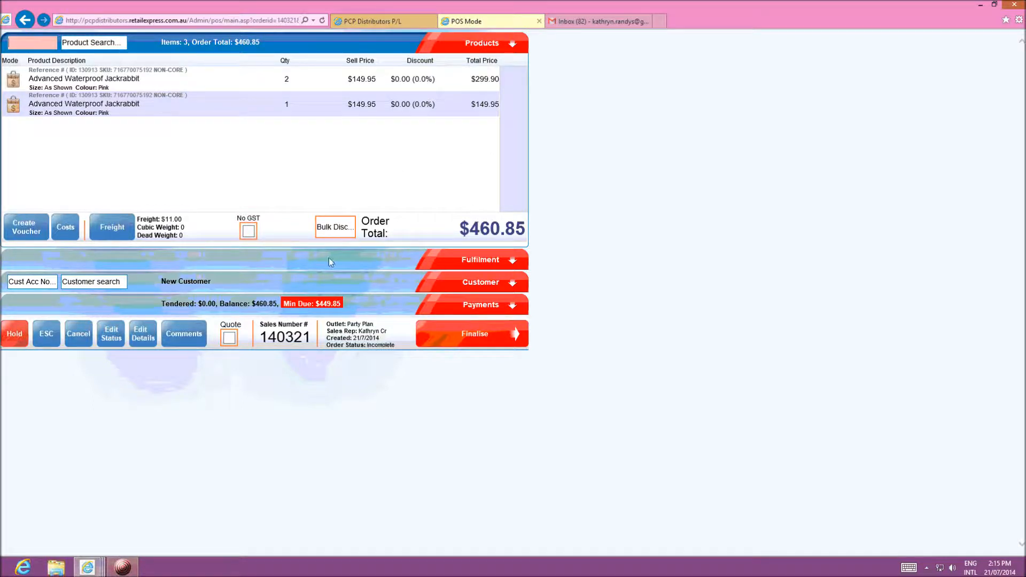
Put both Jackrabbit lines on home delivery from Doyalson, then bring up payment entry for the $89.97 minimum due
{"action": "left_click", "coordinate": [483, 259]}
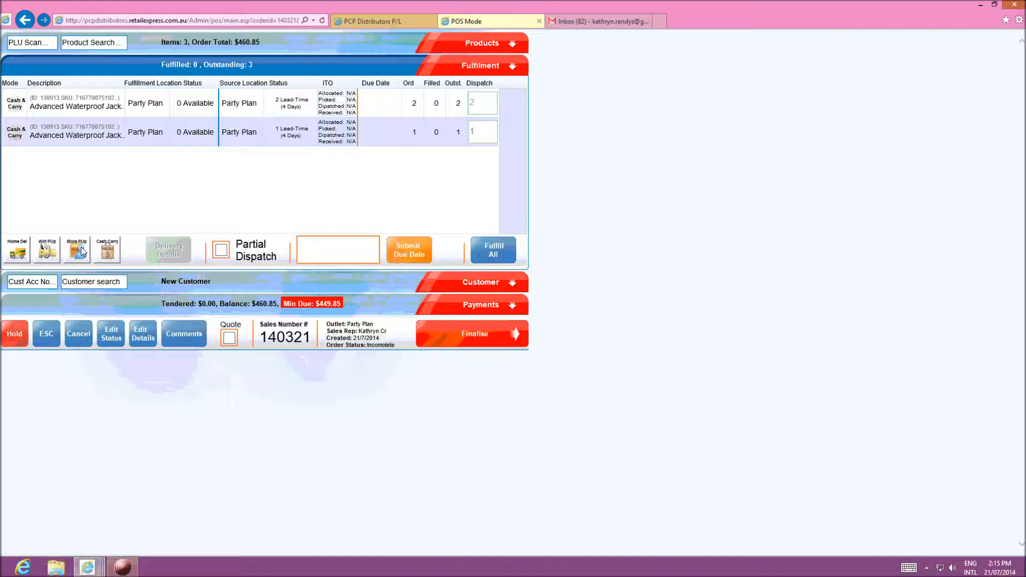
{"action": "left_click", "coordinate": [18, 252]}
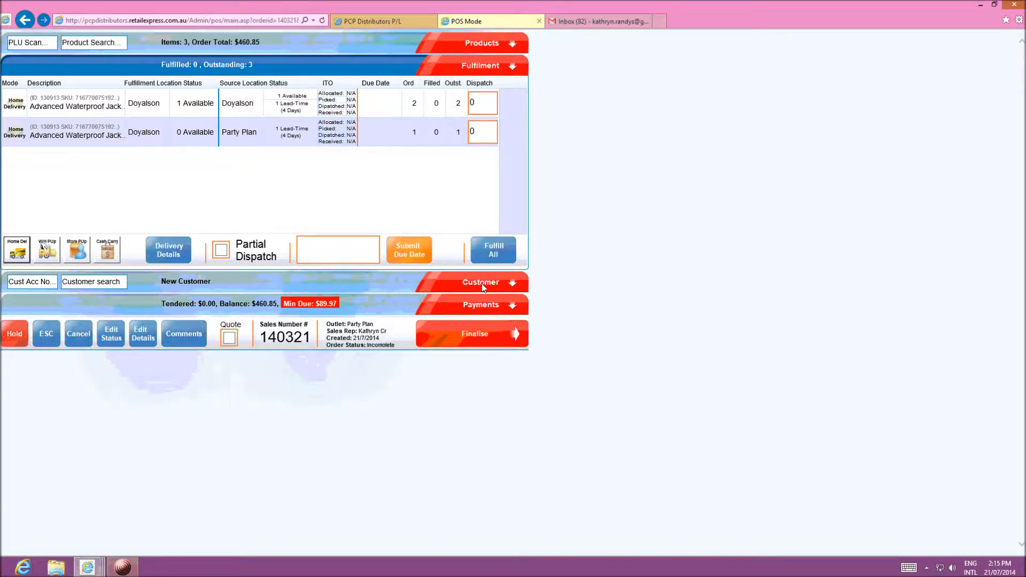
{"action": "left_click", "coordinate": [482, 302]}
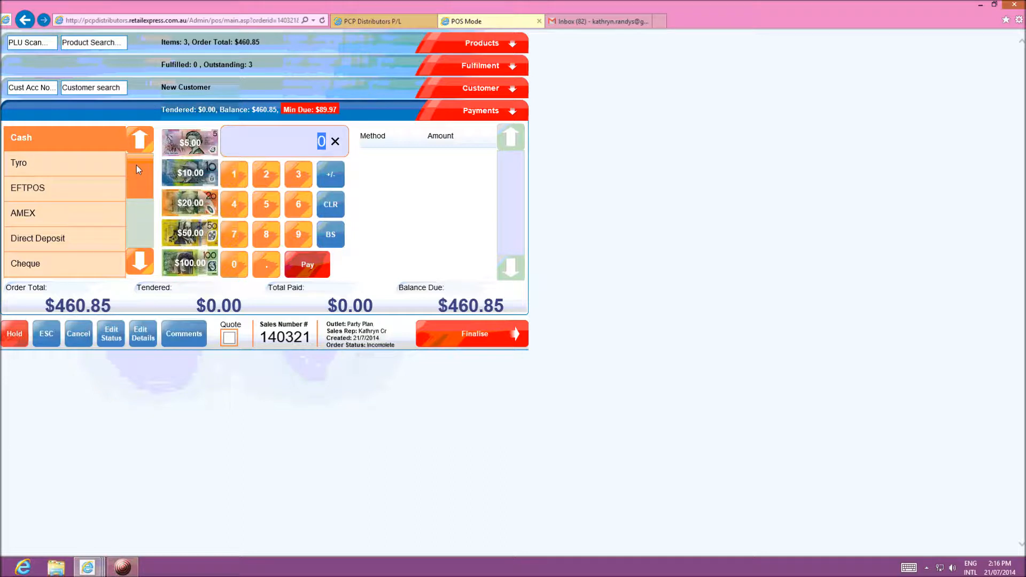
Tender 100.00 by eWay, clear the amount back to 0, and finalise to trigger the minimum-due warning
{"action": "left_click_drag", "start_coordinate": [136, 163], "coordinate": [141, 206]}
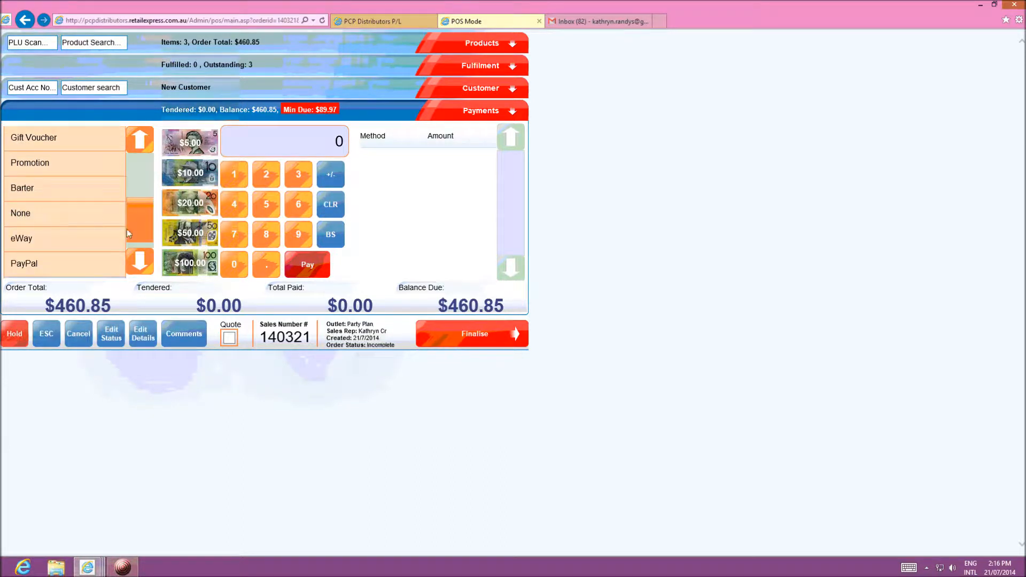
{"action": "left_click_drag", "start_coordinate": [140, 219], "coordinate": [130, 152]}
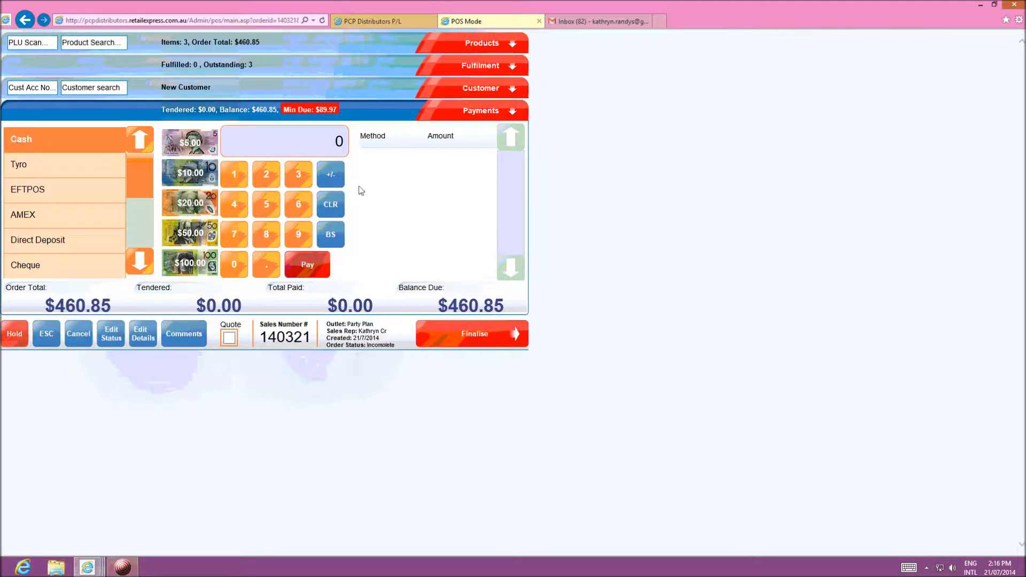
{"action": "left_click", "coordinate": [323, 142]}
{"action": "type", "text": "100.00"}
{"action": "left_click_drag", "start_coordinate": [137, 159], "coordinate": [133, 216]}
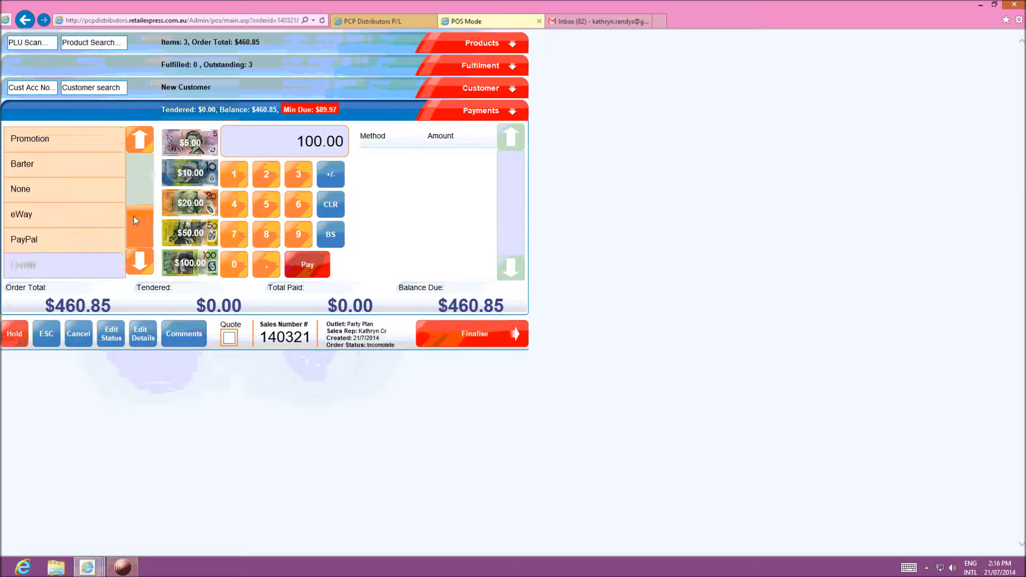
{"action": "left_click", "coordinate": [27, 214]}
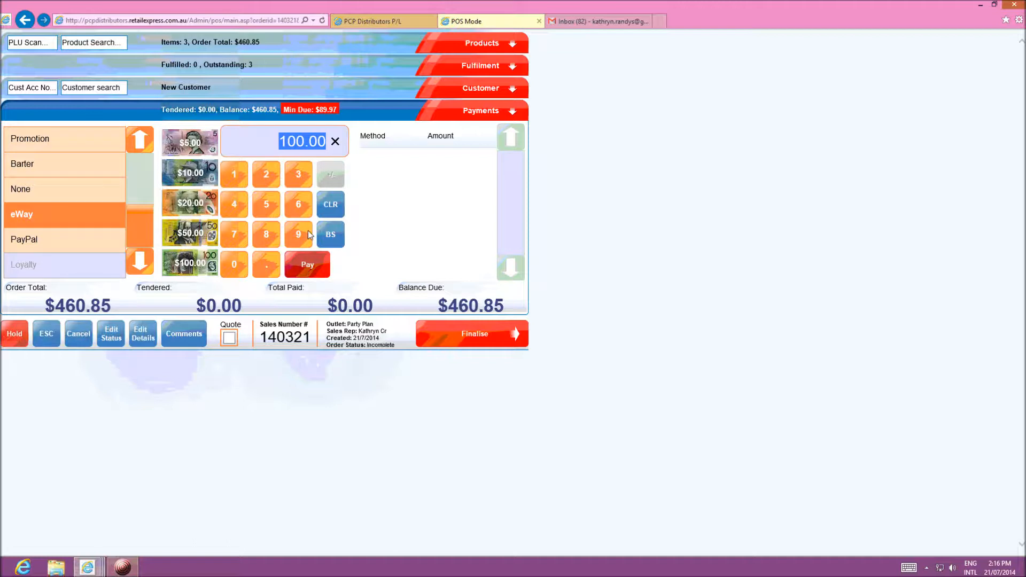
{"action": "key", "text": "BackSpace"}
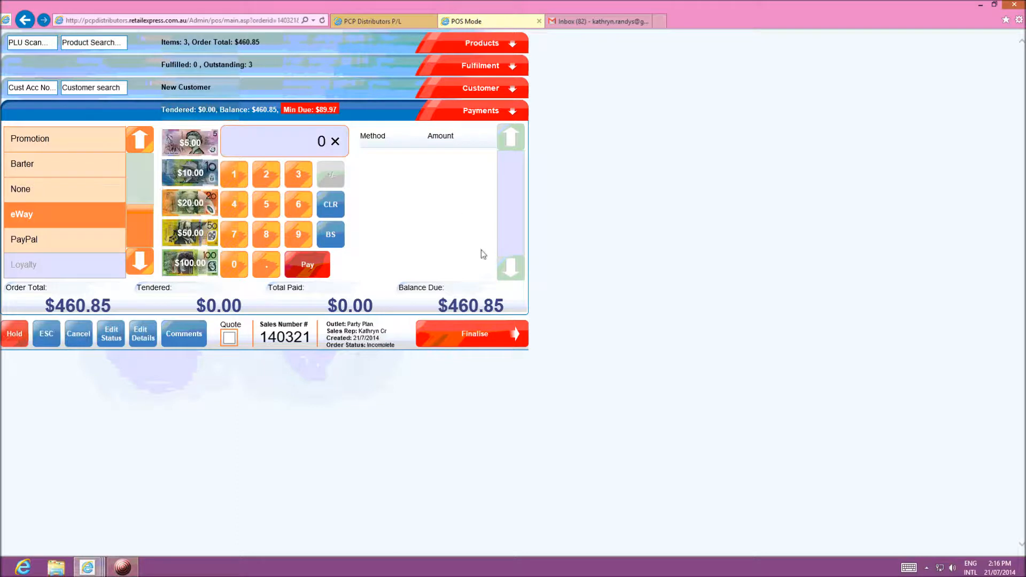
{"action": "left_click", "coordinate": [457, 341]}
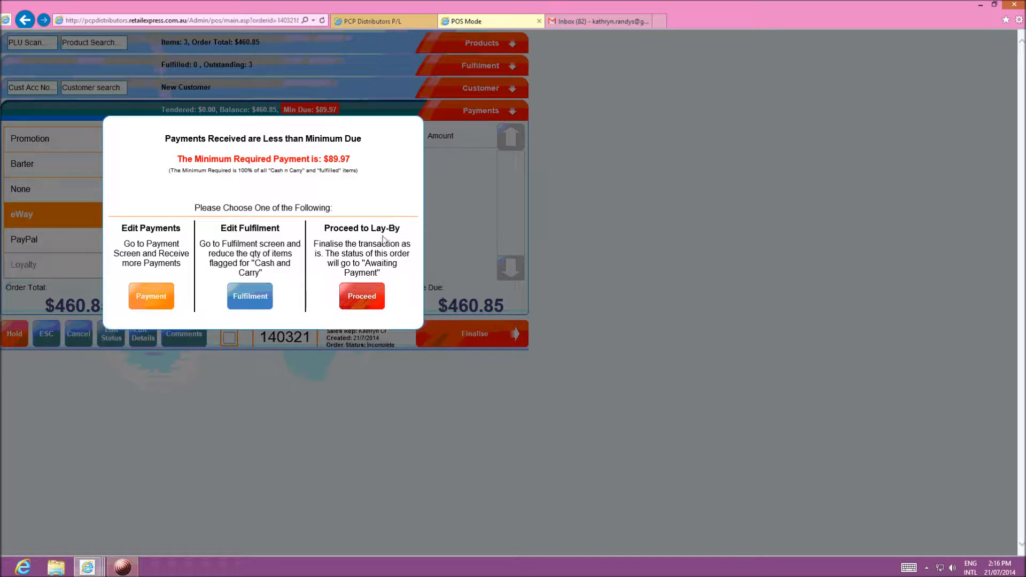
Proceed as a lay-by so the sale finalises and its $460.85 tax invoice appears
{"action": "left_click", "coordinate": [362, 297]}
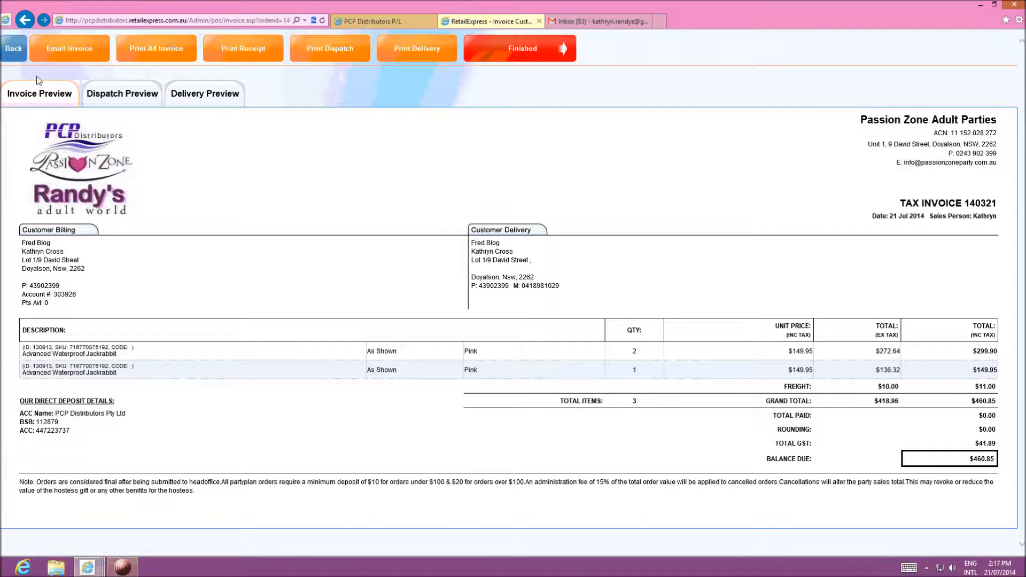
Open the invoice email form, then return to the $460.85 order, now Awaiting, on the sale screen
{"action": "left_click", "coordinate": [56, 47]}
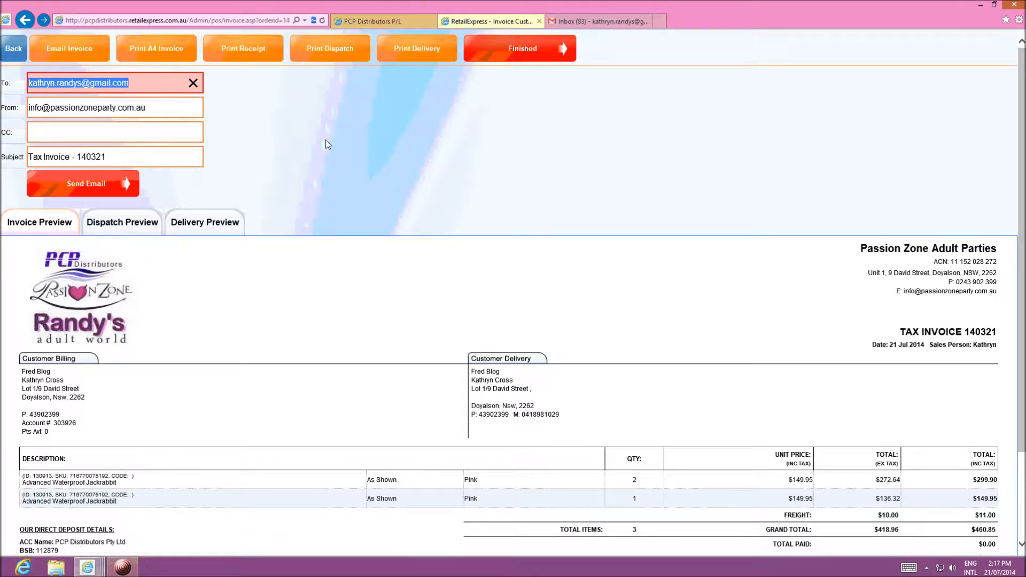
{"action": "left_click", "coordinate": [16, 51]}
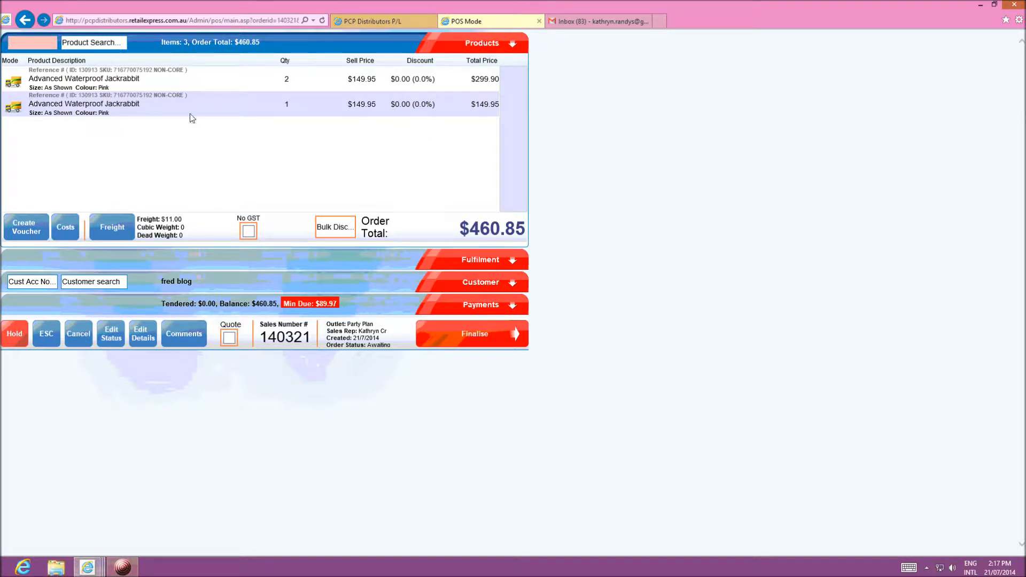
Delete both Advanced Waterproof Jackrabbit lines from the sale
{"action": "left_click", "coordinate": [175, 107]}
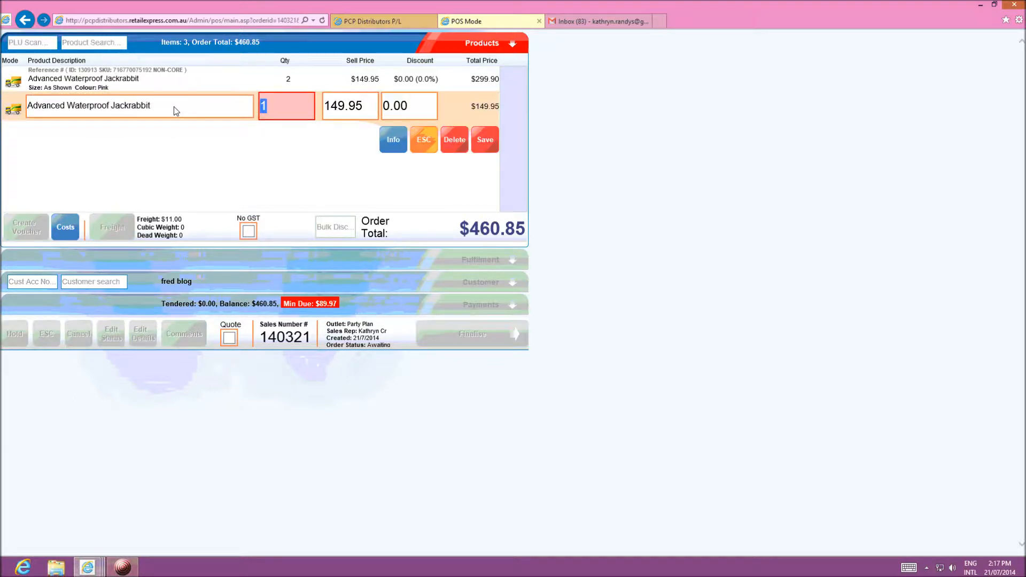
{"action": "left_click", "coordinate": [454, 141]}
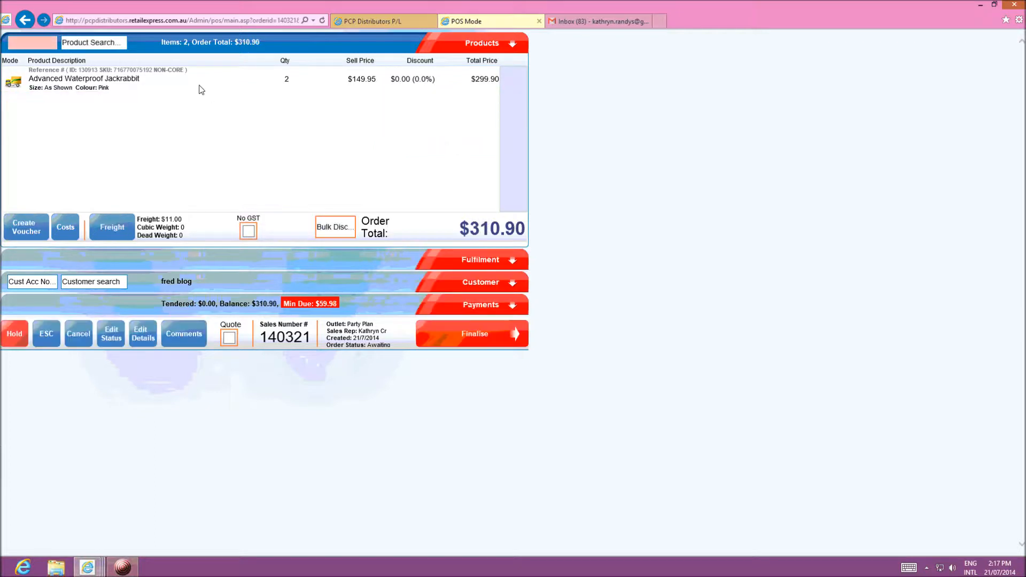
{"action": "left_click", "coordinate": [199, 84]}
{"action": "left_click", "coordinate": [460, 121]}
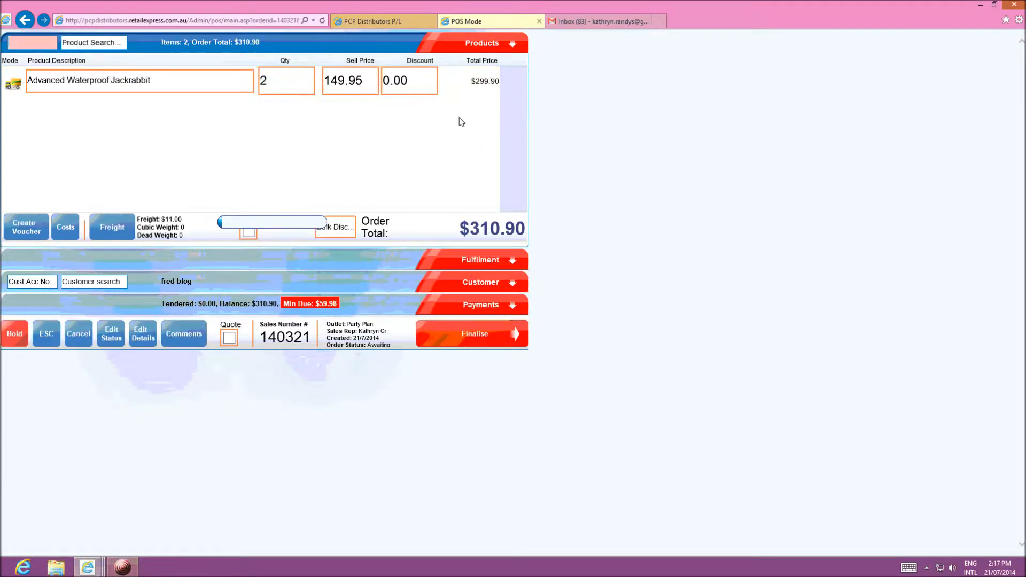
Set the sale's freight to $0.00, leaving a $0.00 order total
{"action": "left_click", "coordinate": [107, 228]}
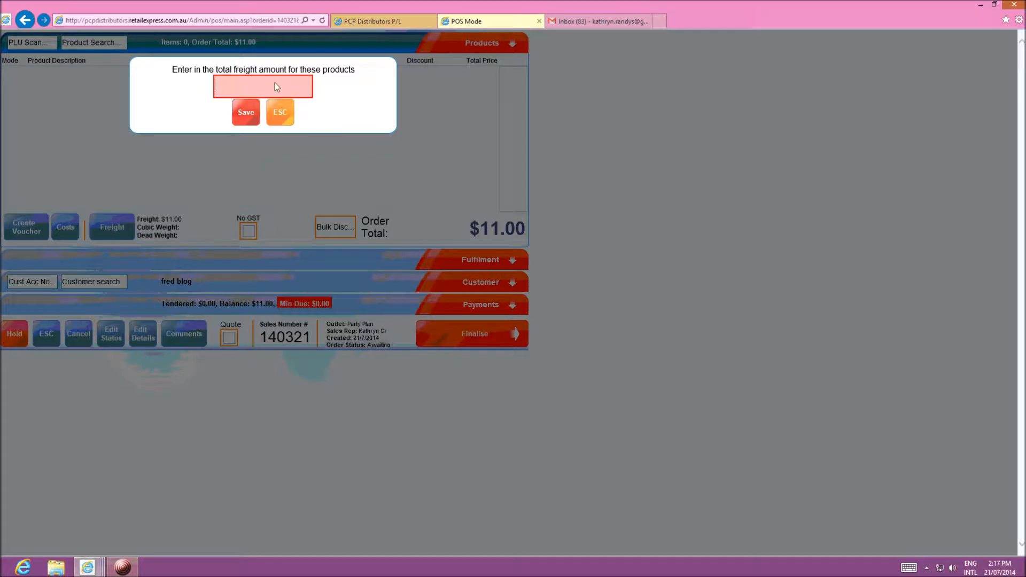
{"action": "type", "text": "0"}
{"action": "left_click", "coordinate": [252, 117]}
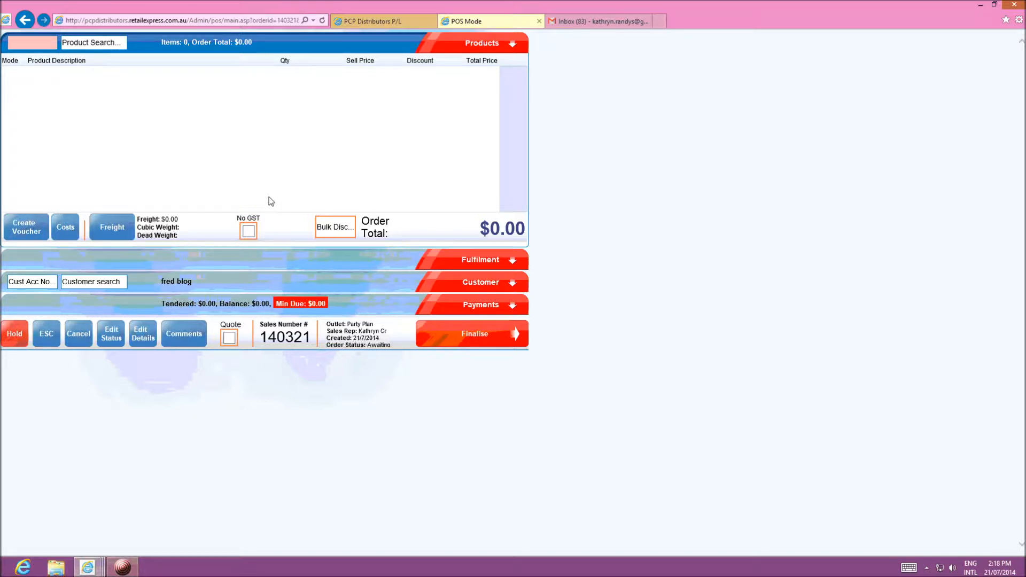
Escape the emptied sale without saving and log back in to the POS home screen
{"action": "left_click", "coordinate": [46, 335]}
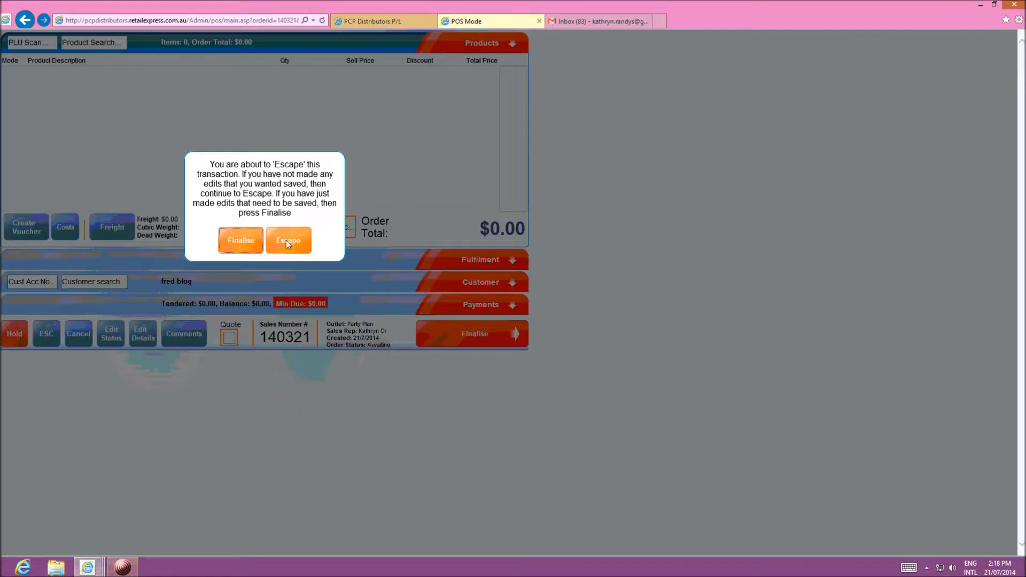
{"action": "left_click", "coordinate": [287, 240]}
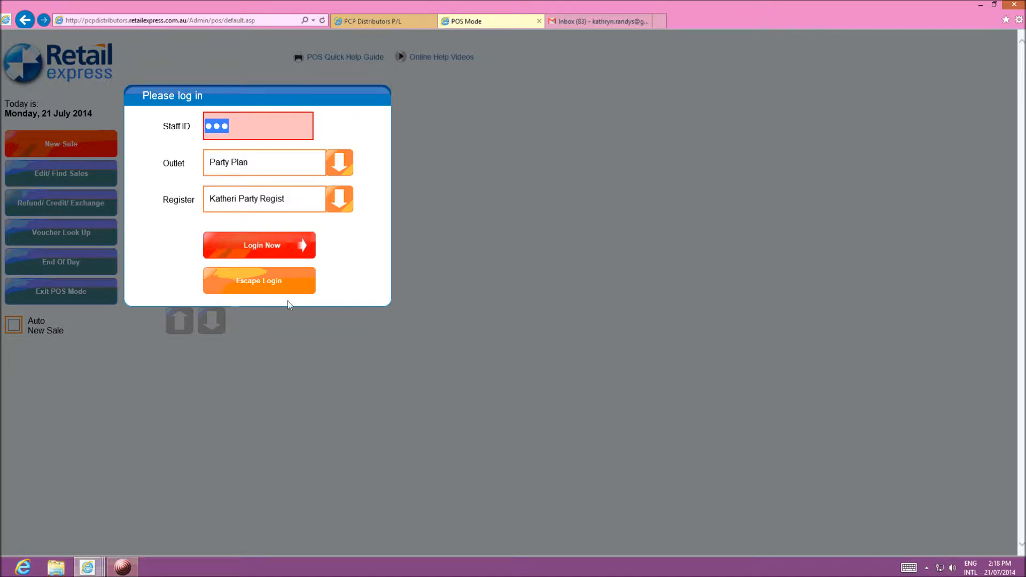
{"action": "left_click", "coordinate": [253, 280]}
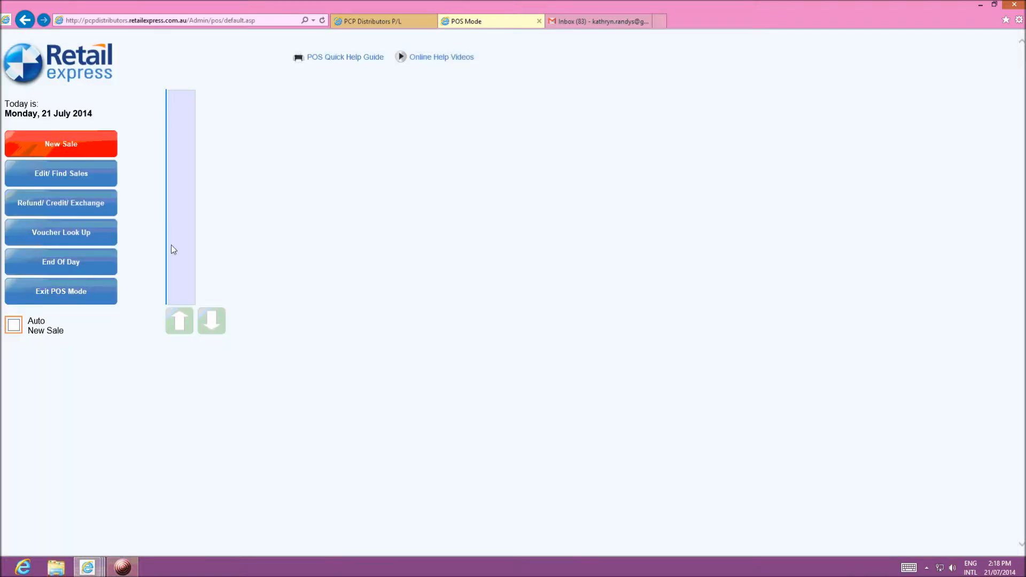
Find the existing sale by its open sales number in Edit/Find Sales and confirm the staff login
{"action": "left_click", "coordinate": [59, 174]}
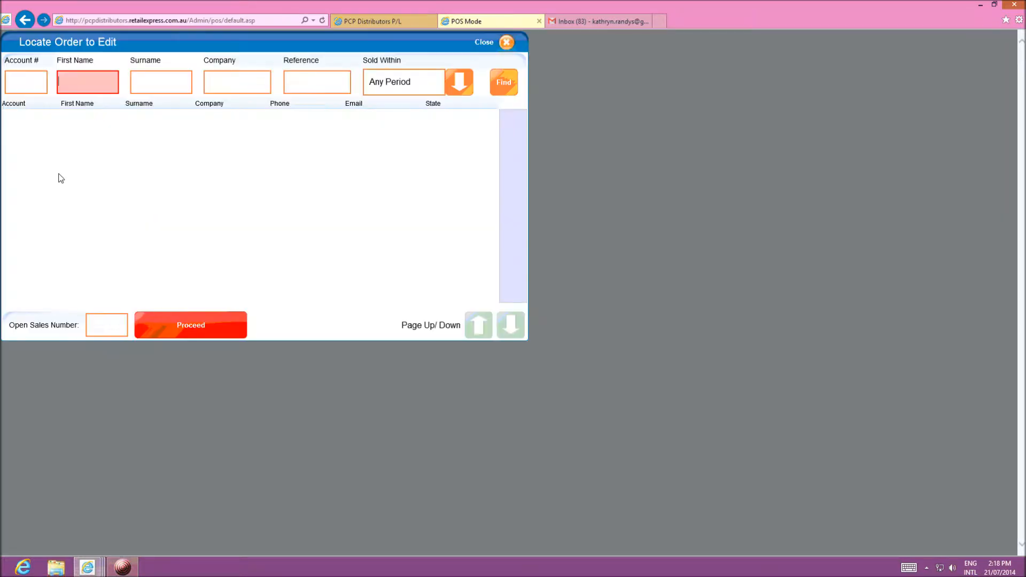
{"action": "left_click", "coordinate": [102, 330]}
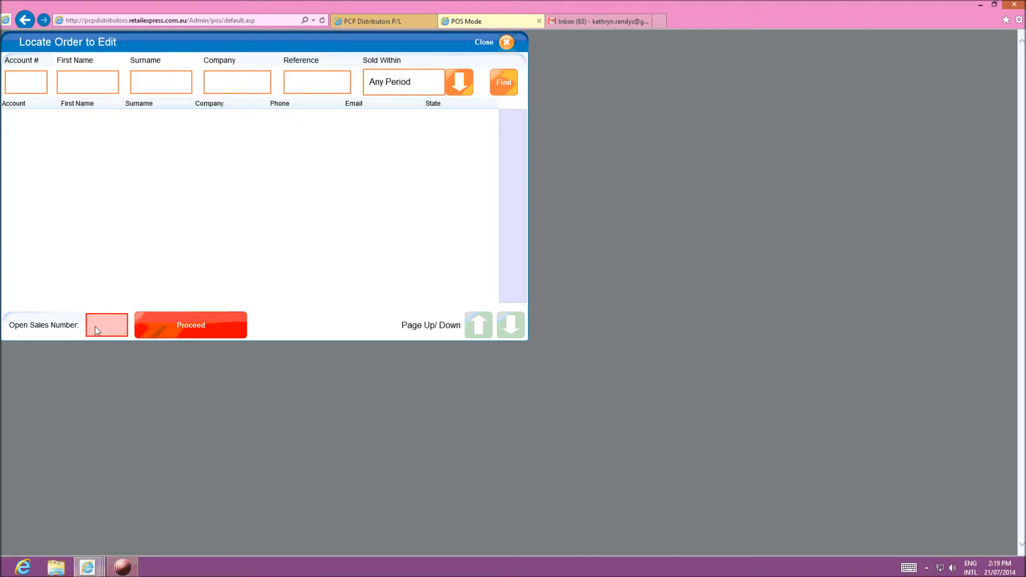
{"action": "type", "text": "140296"}
{"action": "left_click", "coordinate": [181, 323]}
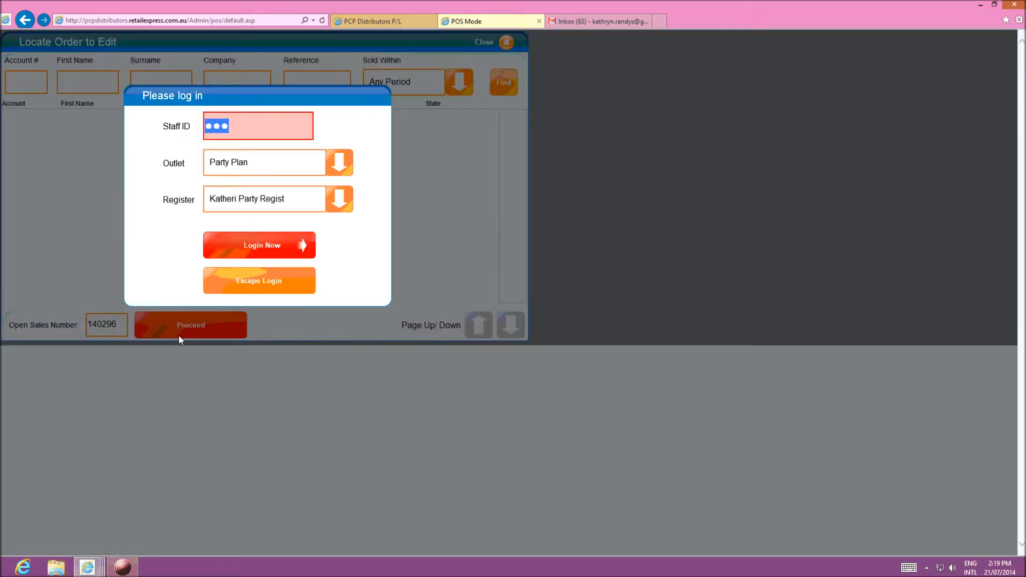
{"action": "left_click", "coordinate": [257, 247]}
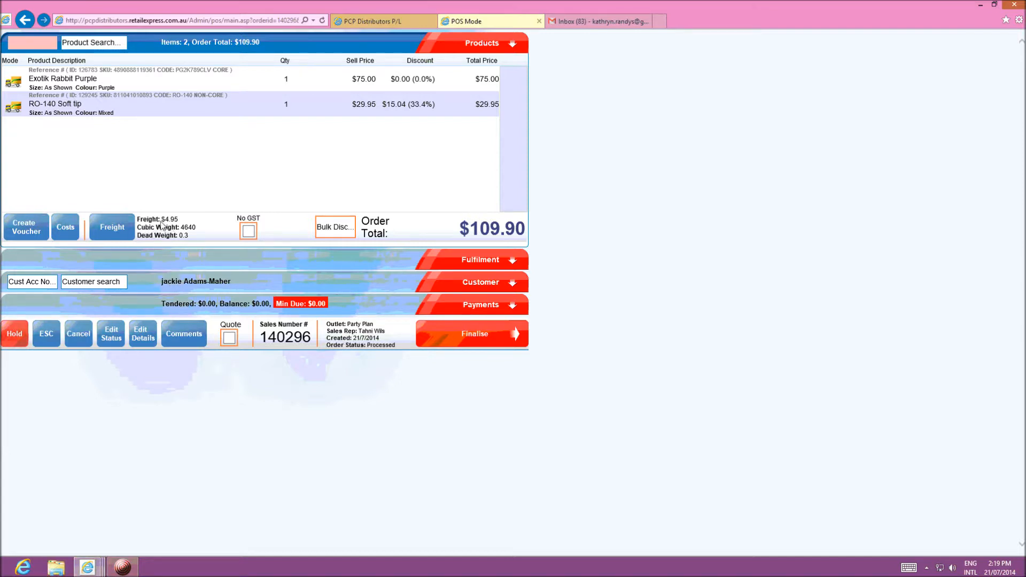
Review the sale's earlier $109.90 eWay payment with $0.00 due, then return to the POS login screen
{"action": "left_click", "coordinate": [465, 301]}
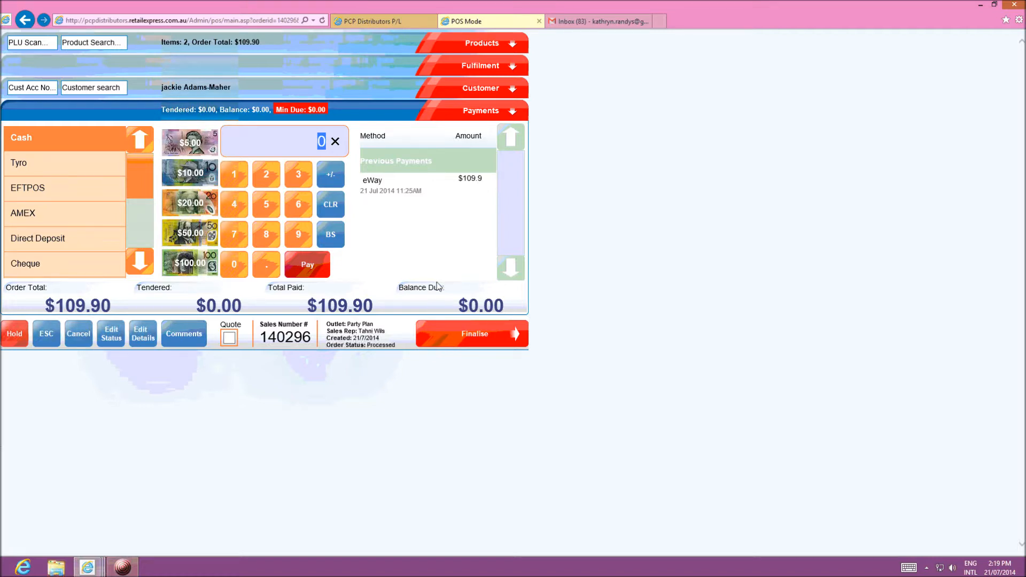
{"action": "left_click", "coordinate": [123, 566]}
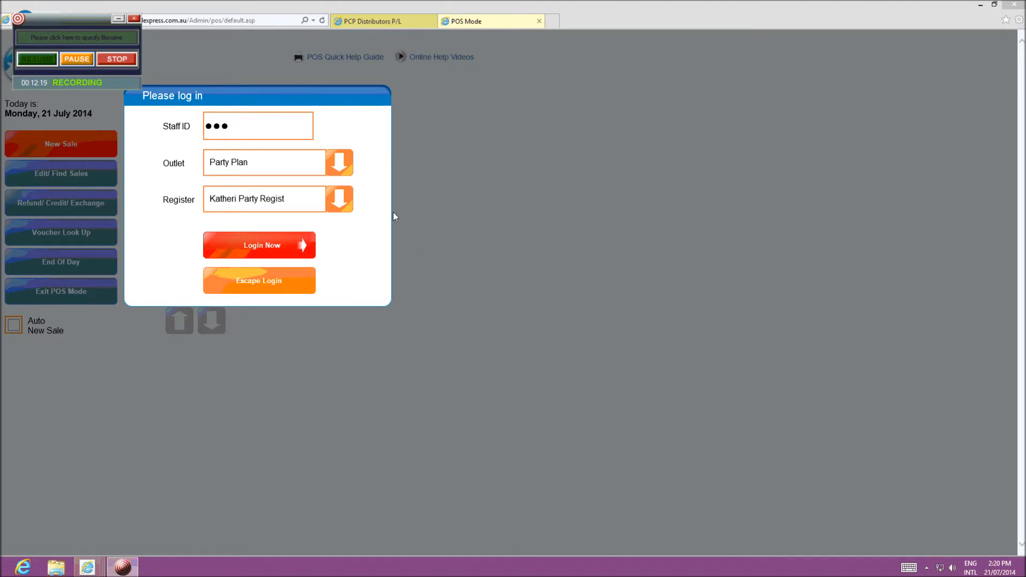
Open Sales Report (Limited) from the Sales menu in the PCP Distributors back office
{"action": "left_click", "coordinate": [358, 24]}
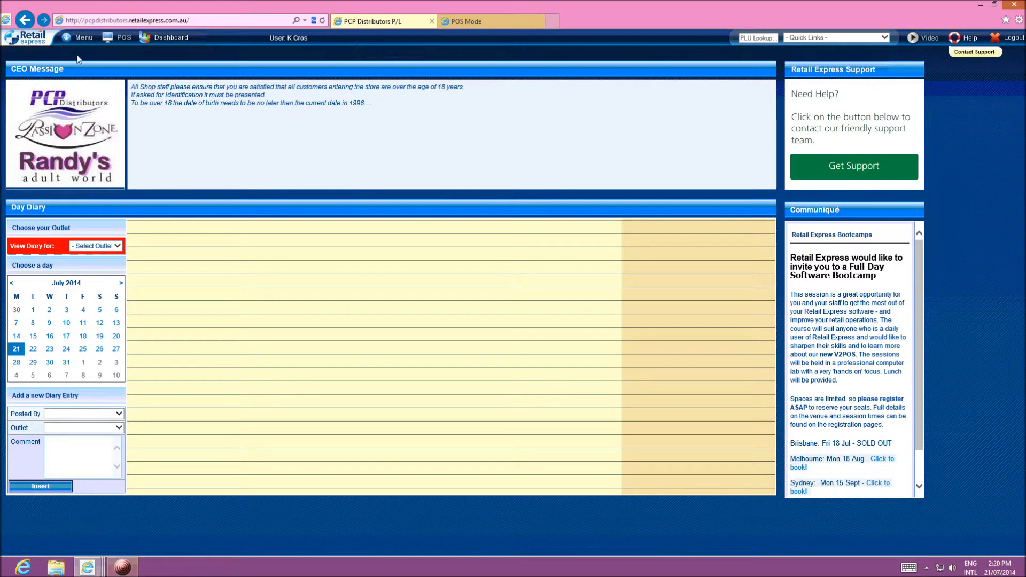
{"action": "left_click", "coordinate": [82, 38]}
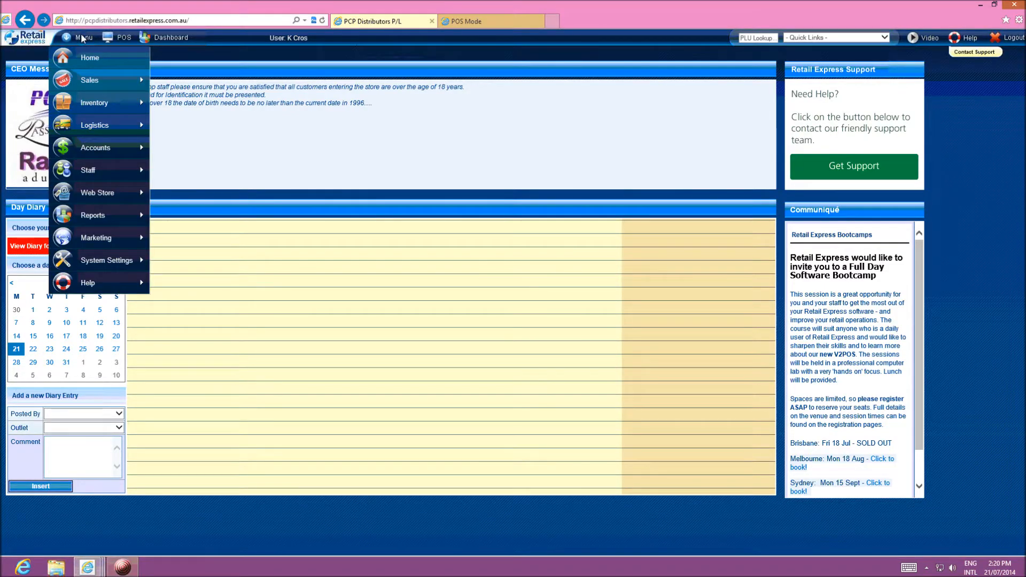
{"action": "mouse_move", "coordinate": [88, 84]}
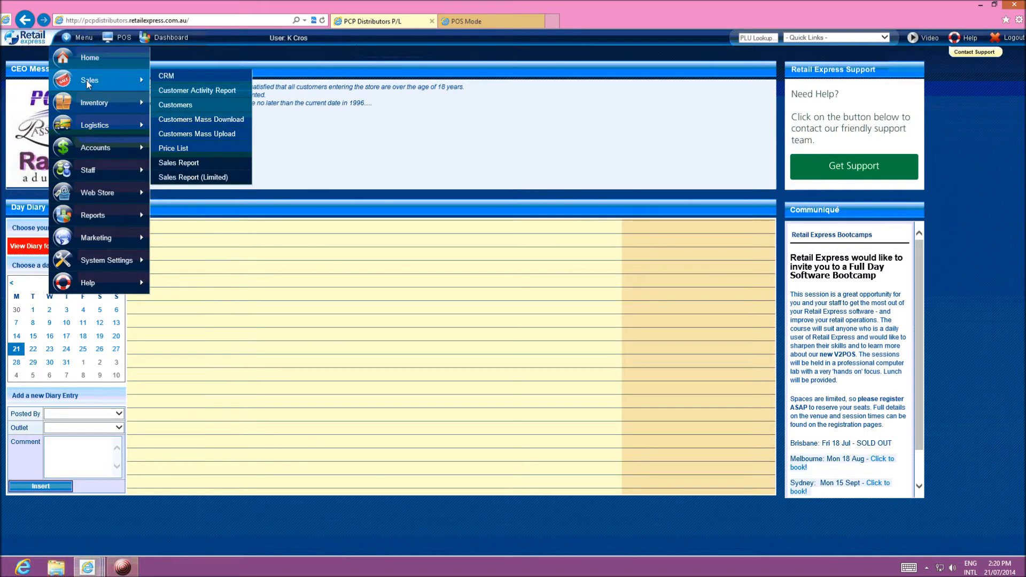
{"action": "left_click", "coordinate": [176, 178]}
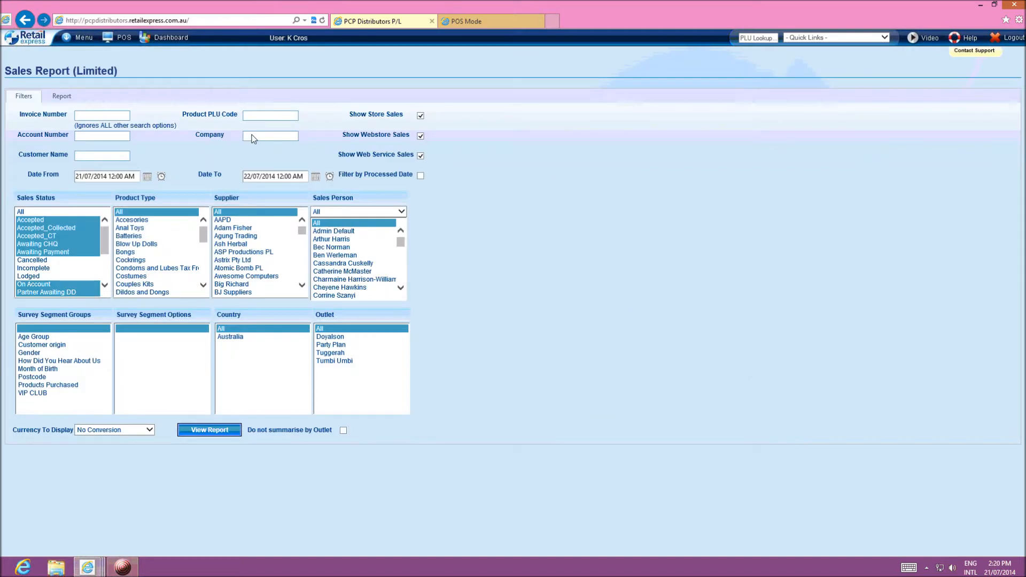
{"action": "left_click", "coordinate": [254, 138]}
Run the sales report for the customer's company from 10/07/2014, limited to the Party Plan outlet
{"action": "left_click", "coordinate": [83, 177]}
{"action": "type", "text": "1"}
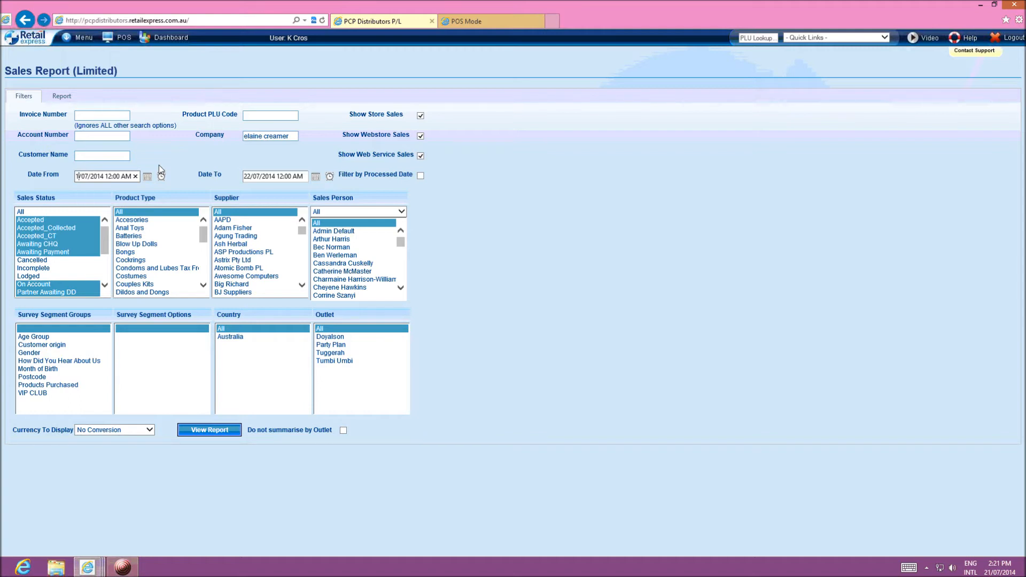
{"action": "type", "text": "0"}
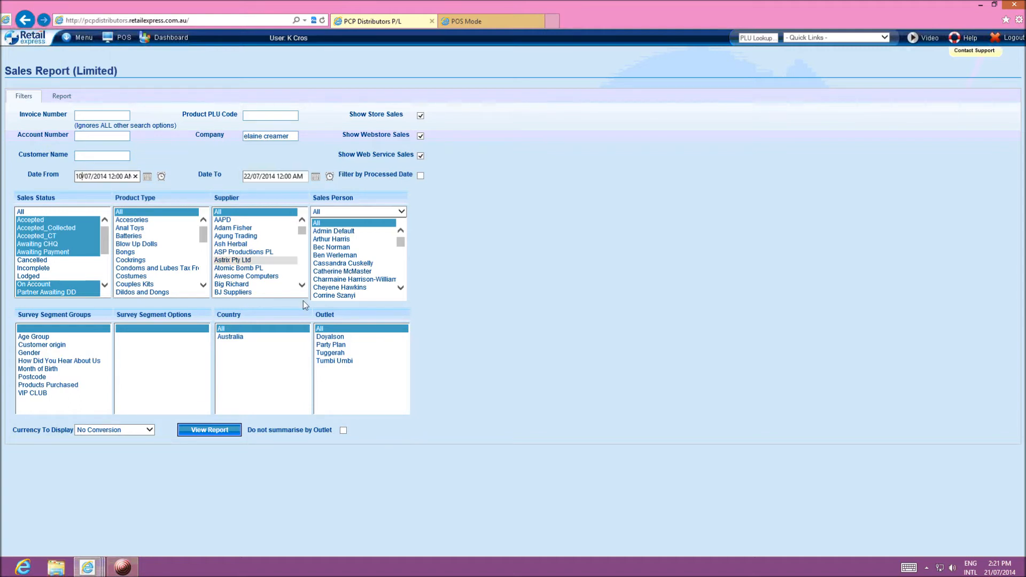
{"action": "left_click", "coordinate": [335, 349]}
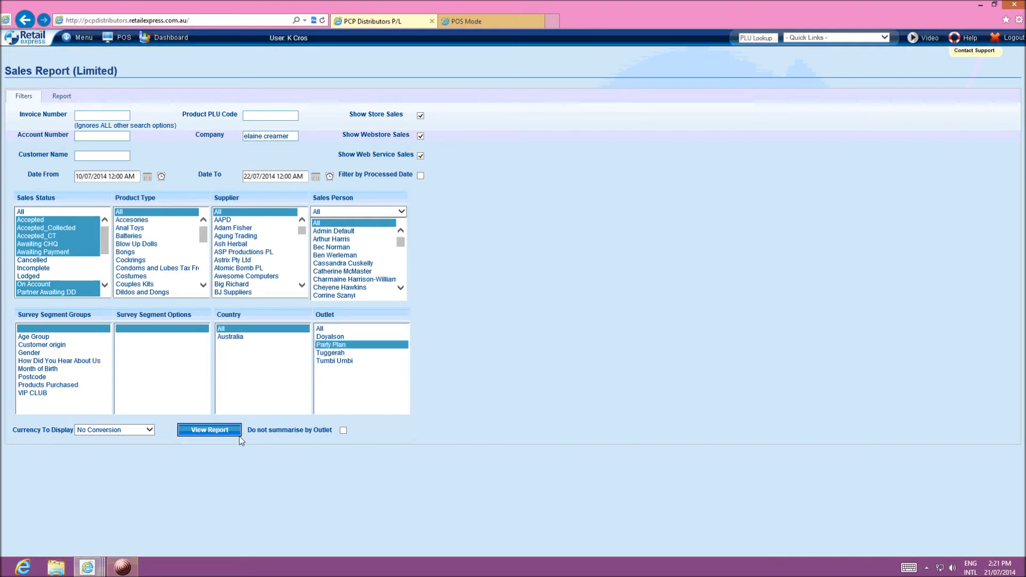
{"action": "left_click", "coordinate": [210, 430]}
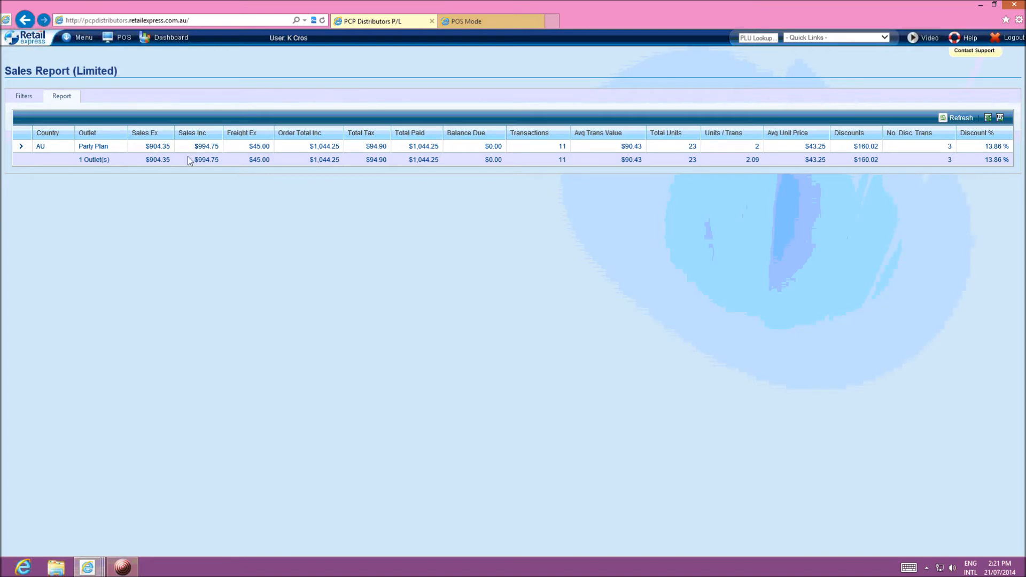
Expand the Party Plan report row to list its 11 invoices with per-invoice totals
{"action": "left_click", "coordinate": [21, 147]}
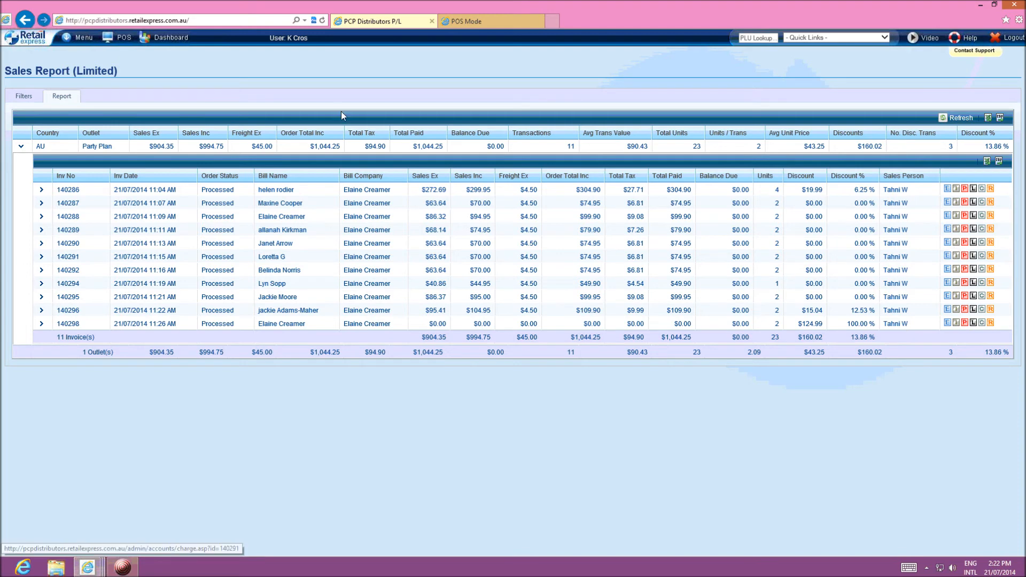
{"action": "left_click", "coordinate": [84, 39]}
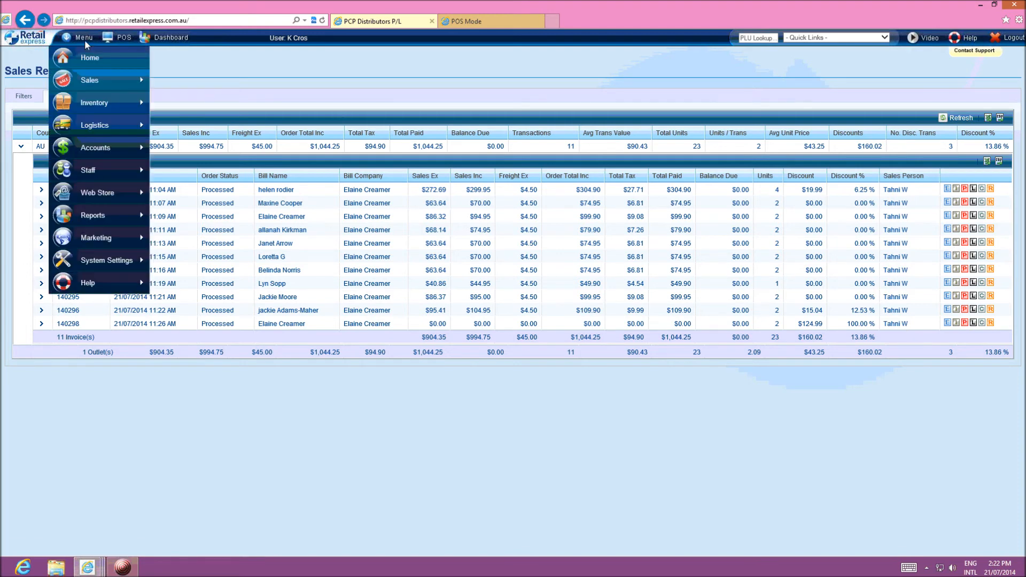
Return to the back-office home page with the CEO message and Day Diary
{"action": "left_click", "coordinate": [88, 57]}
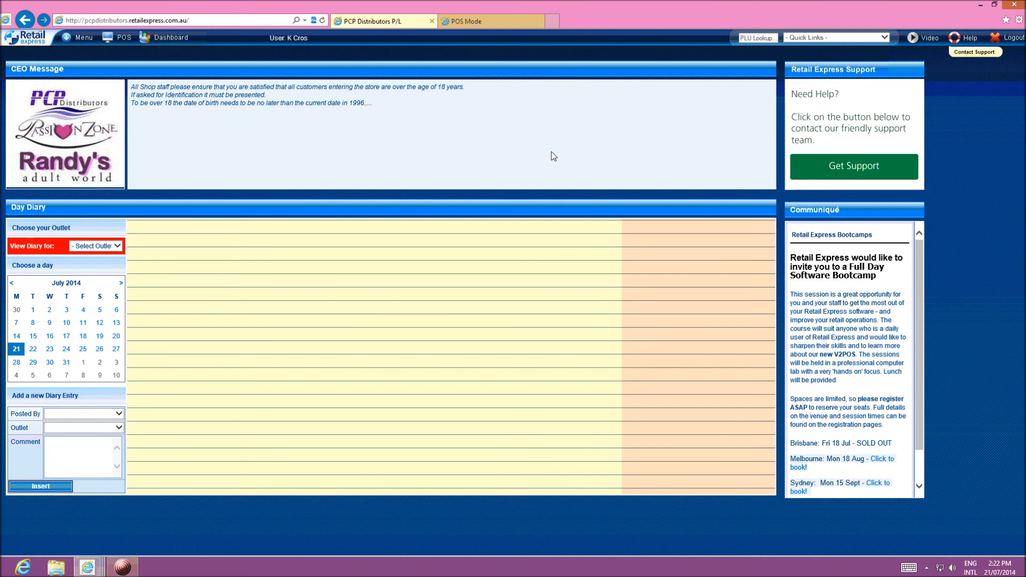
{"action": "left_click", "coordinate": [123, 568]}
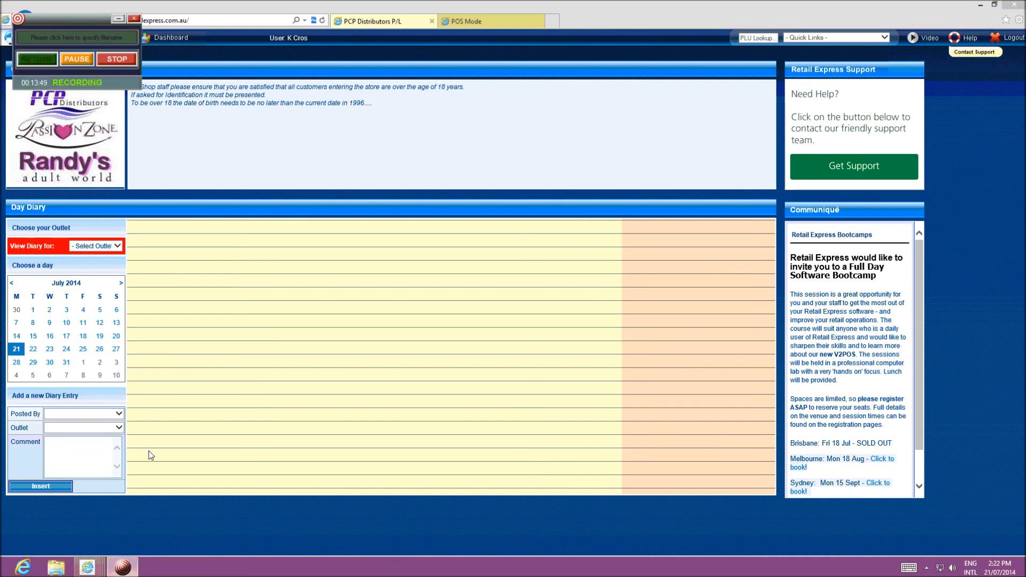